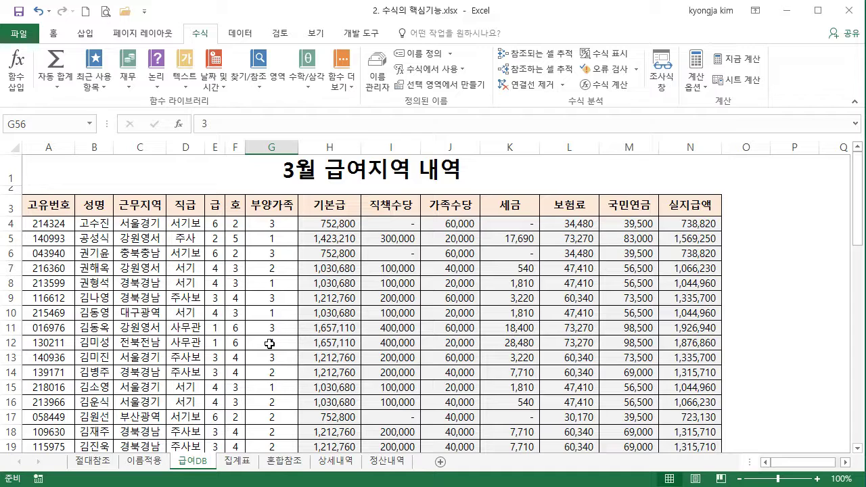
- Compare the item labels B5:B11 on the 집계표 sheet with the pay column headers H3:N3 on the 급여DB sheet
{"action": "left_click", "coordinate": [236, 461]}
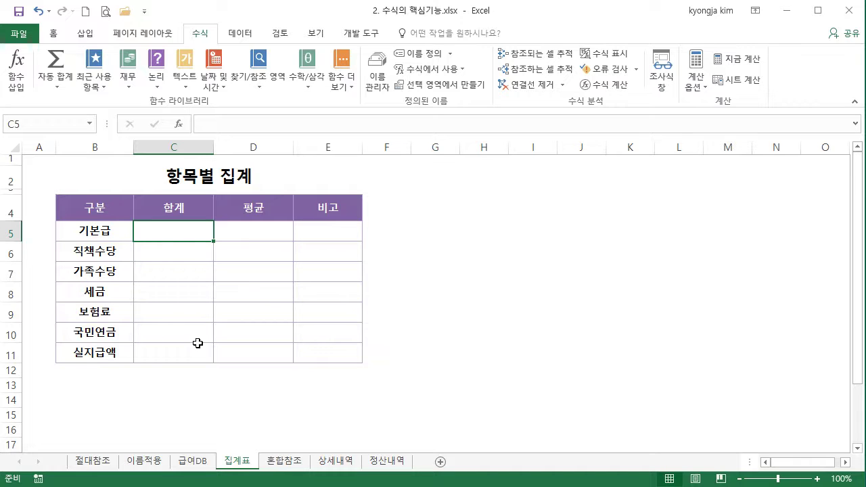
{"action": "left_click_drag", "start_coordinate": [99, 230], "coordinate": [100, 351]}
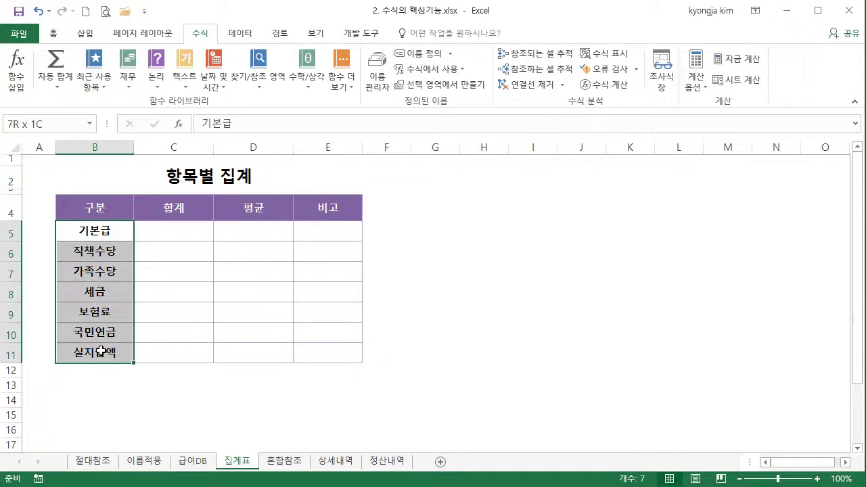
{"action": "left_click", "coordinate": [195, 462]}
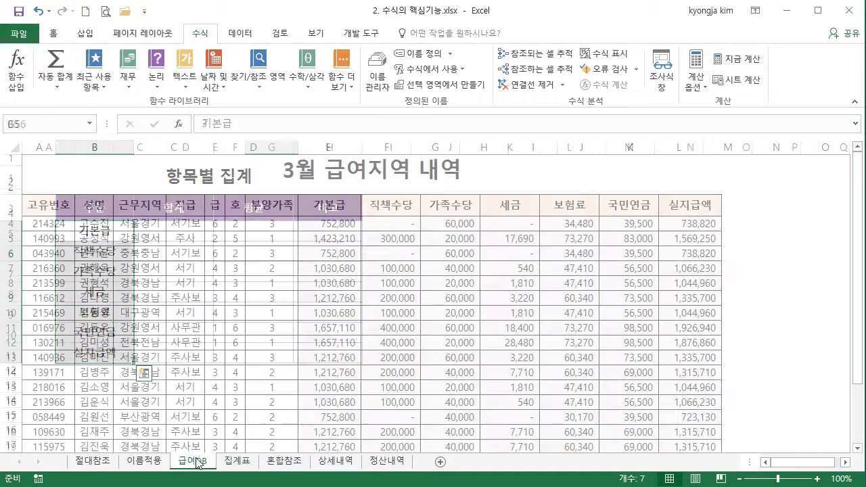
{"action": "left_click_drag", "start_coordinate": [312, 206], "coordinate": [675, 211]}
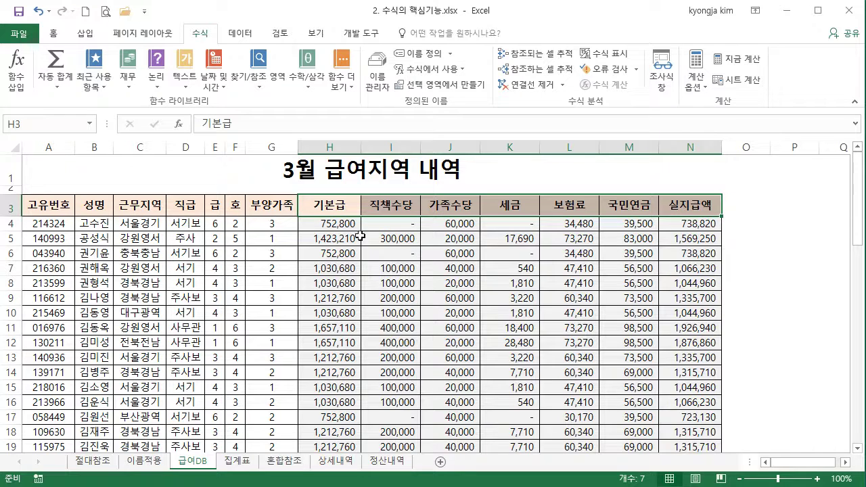
{"action": "left_click", "coordinate": [321, 219]}
- Total the 기본급 column in cell C5 of the 집계표 sheet with a SUM of 급여DB!H4:H62
{"action": "left_click", "coordinate": [237, 462]}
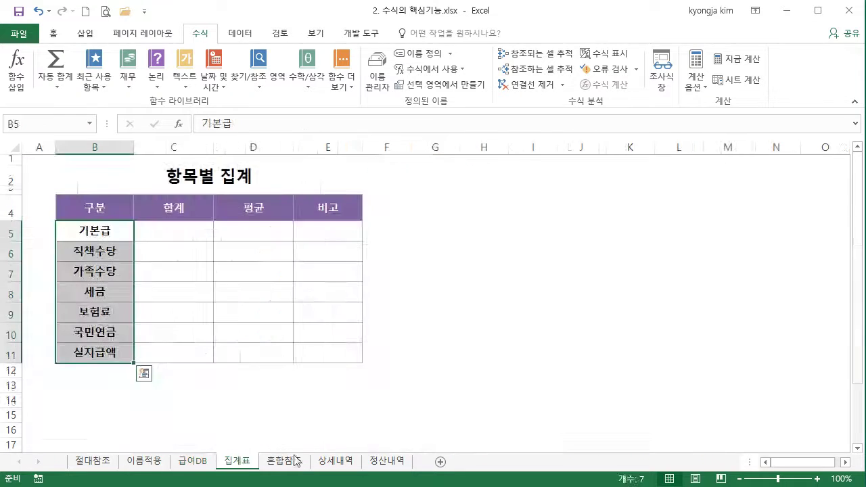
{"action": "left_click", "coordinate": [162, 229]}
{"action": "type", "text": "=S"}
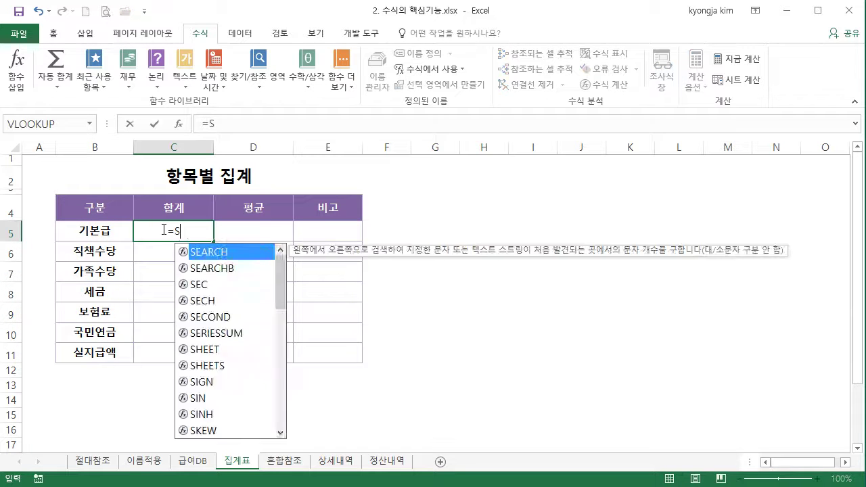
{"action": "type", "text": "UM("}
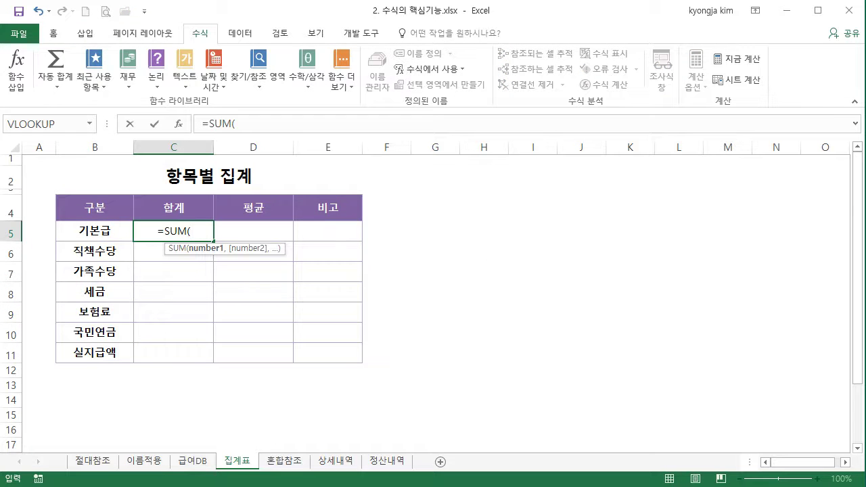
{"action": "left_click", "coordinate": [192, 462]}
{"action": "left_click_drag", "start_coordinate": [336, 225], "coordinate": [337, 400]}
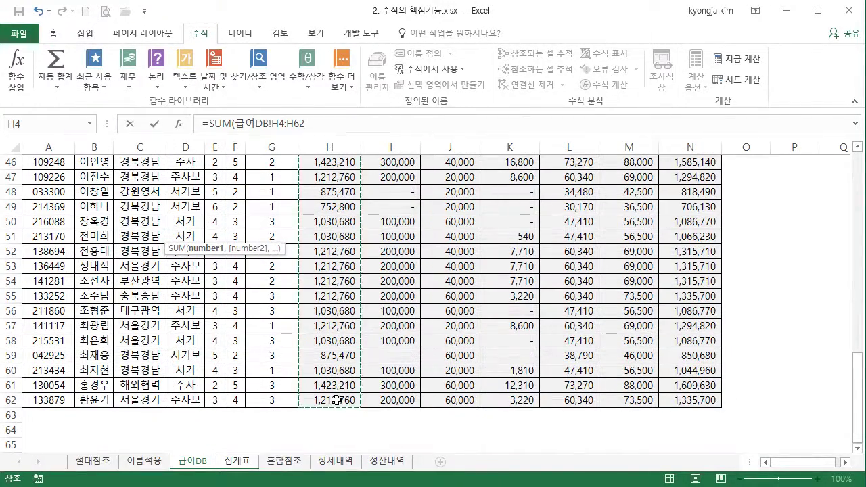
{"action": "key", "text": "Return"}
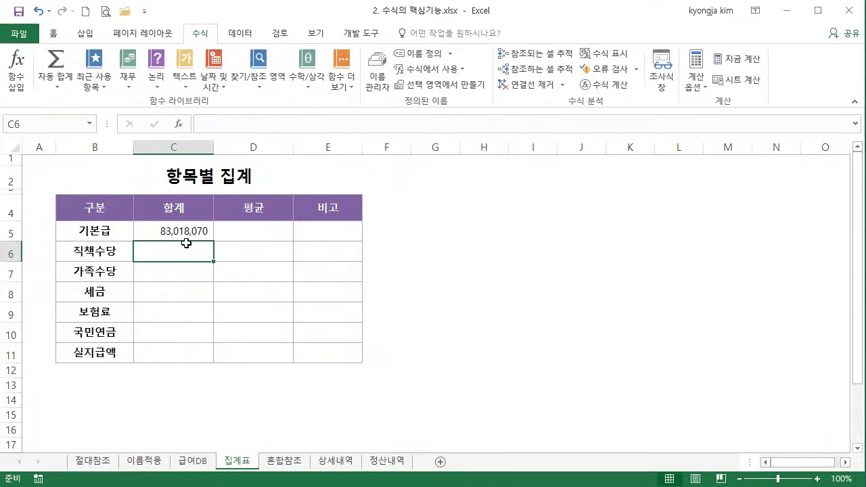
- Try filling the C5 sum formula down through C11, and undo the fill
{"action": "left_click", "coordinate": [207, 228]}
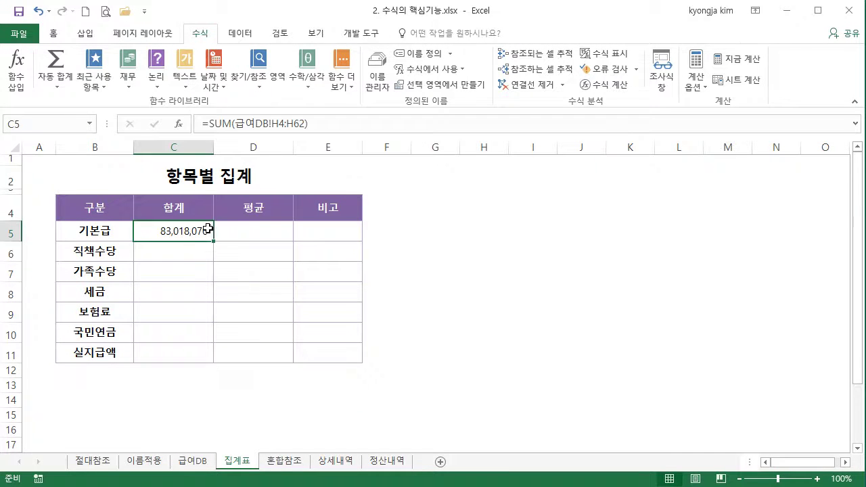
{"action": "left_click_drag", "start_coordinate": [213, 239], "coordinate": [206, 358]}
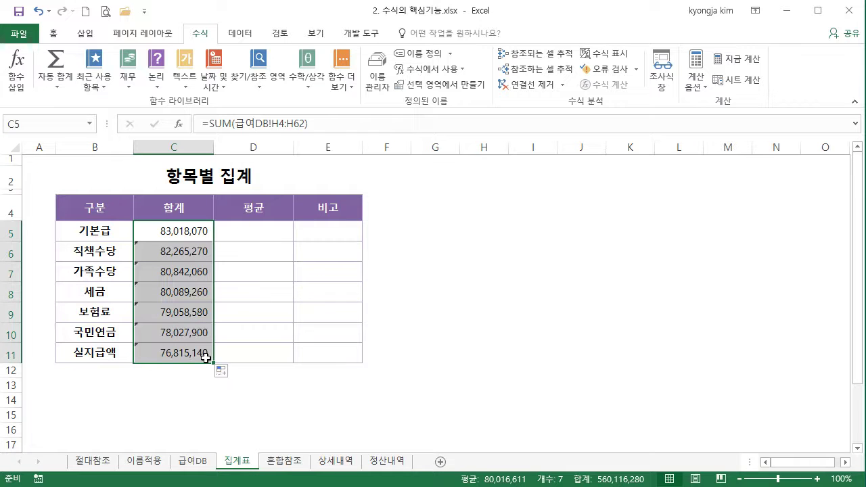
{"action": "left_click", "coordinate": [39, 12]}
- Enter a SUM of 급여DB!I4:I61 in cell C6 for the 직책수당 total
{"action": "left_click", "coordinate": [191, 253]}
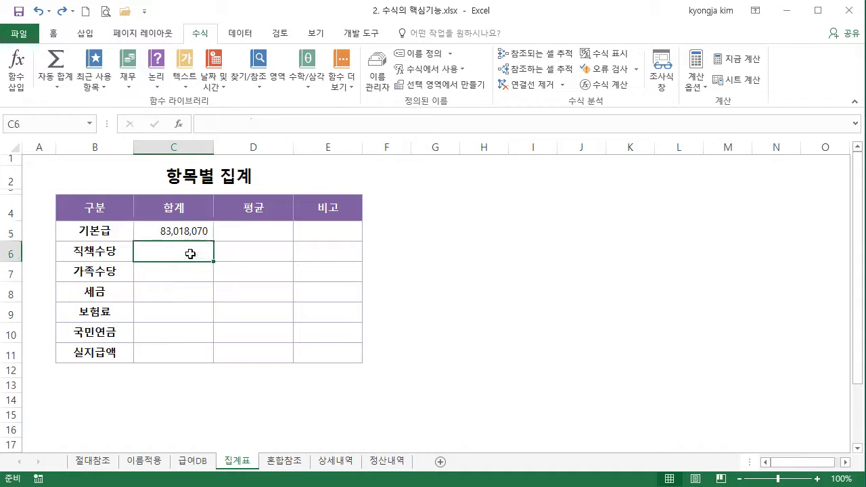
{"action": "type", "text": "=SUM("}
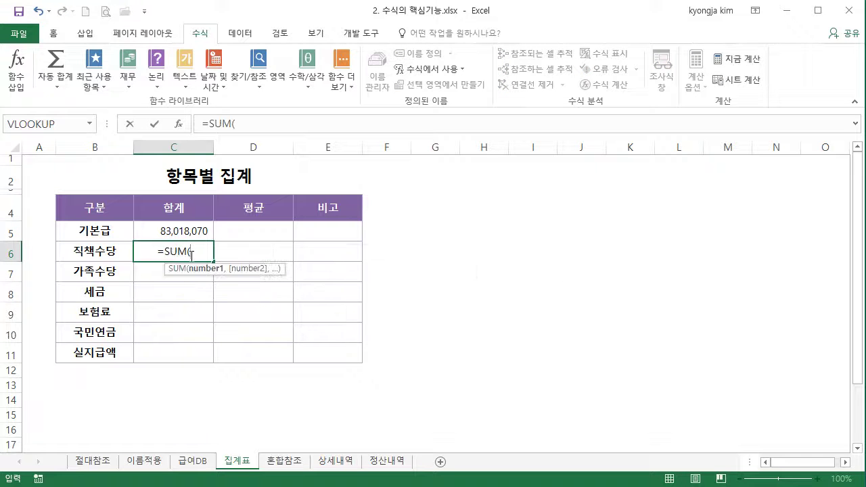
{"action": "left_click", "coordinate": [199, 466]}
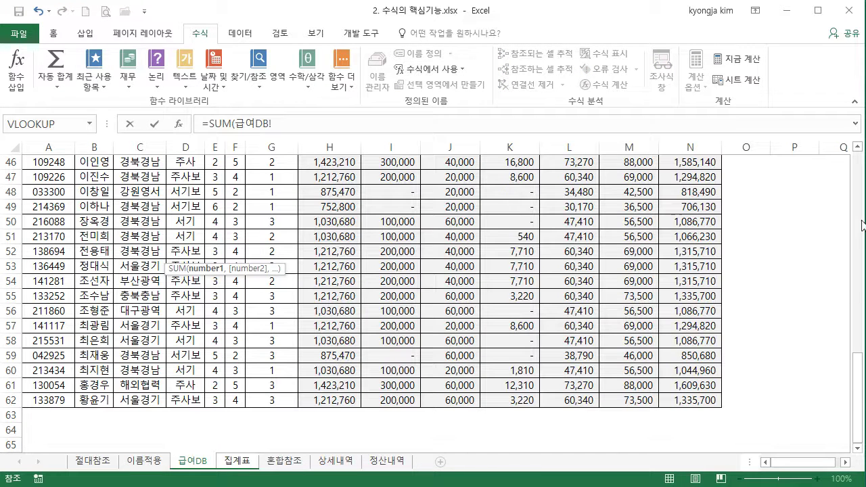
{"action": "left_click_drag", "start_coordinate": [855, 381], "coordinate": [855, 157]}
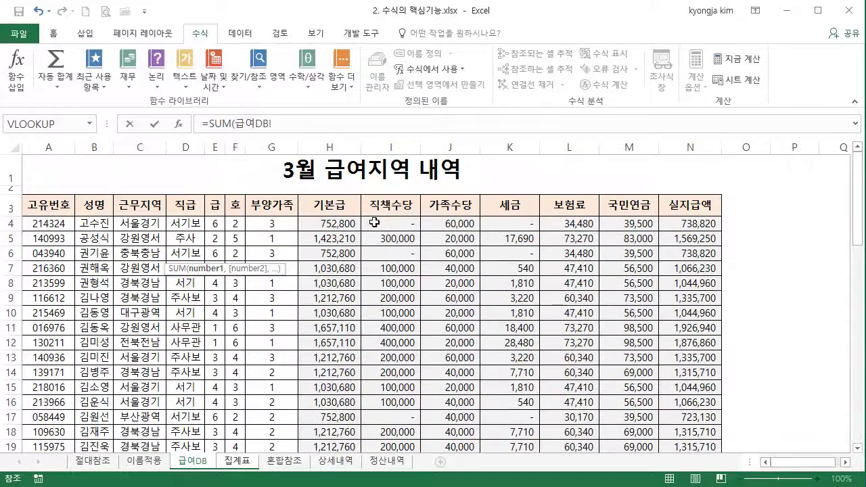
{"action": "left_click_drag", "start_coordinate": [389, 222], "coordinate": [404, 271]}
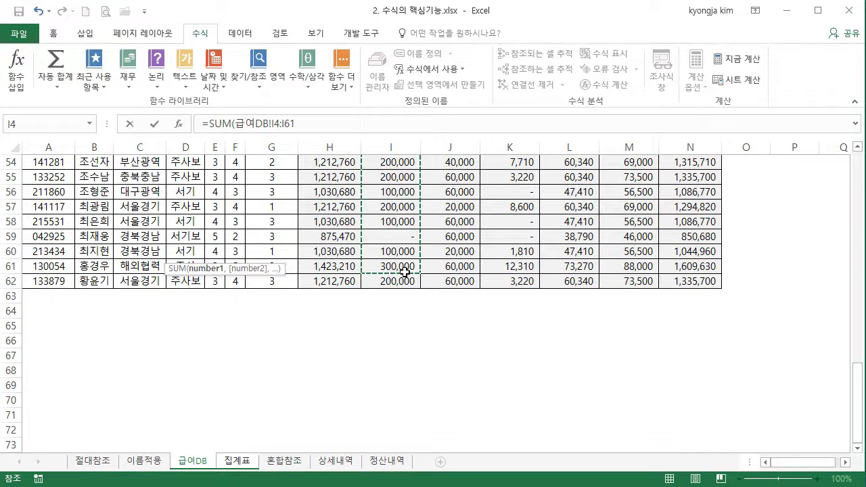
{"action": "type", "text": ")"}
{"action": "key", "text": "Return"}
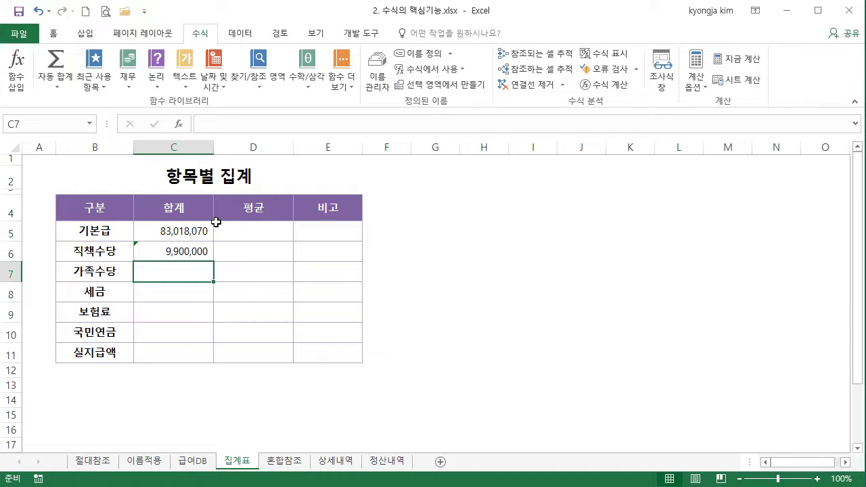
- Clear the sum formulas from cells C5:C6 of the 집계표 sheet
{"action": "left_click_drag", "start_coordinate": [203, 232], "coordinate": [201, 244]}
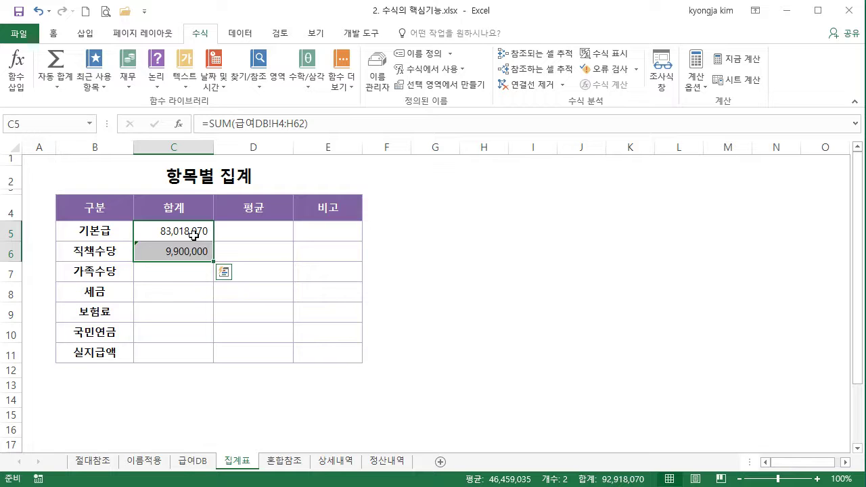
{"action": "key", "text": "Delete"}
{"action": "left_click", "coordinate": [194, 234]}
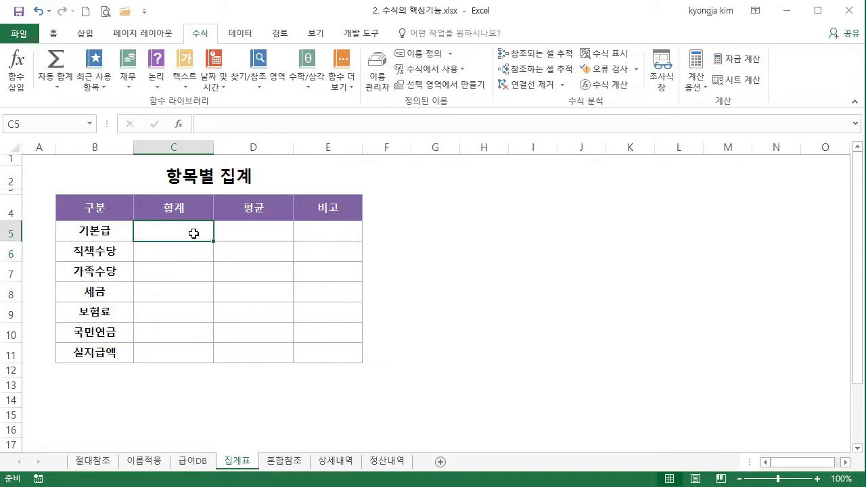
{"action": "mouse_move", "coordinate": [167, 221]}
{"action": "left_mouse_down"}
{"action": "mouse_move", "coordinate": [179, 235]}
{"action": "mouse_move", "coordinate": [196, 213]}
{"action": "left_mouse_up"}
{"action": "mouse_move", "coordinate": [247, 225]}
{"action": "left_mouse_down"}
{"action": "mouse_move", "coordinate": [262, 242]}
{"action": "mouse_move", "coordinate": [275, 218]}
{"action": "left_mouse_up"}
{"action": "mouse_move", "coordinate": [193, 232]}
{"action": "left_mouse_down"}
{"action": "mouse_move", "coordinate": [191, 346]}
{"action": "mouse_move", "coordinate": [180, 337]}
{"action": "left_mouse_up"}
{"action": "left_click_drag", "start_coordinate": [282, 235], "coordinate": [271, 352]}
{"action": "left_click_drag", "start_coordinate": [271, 352], "coordinate": [283, 336]}
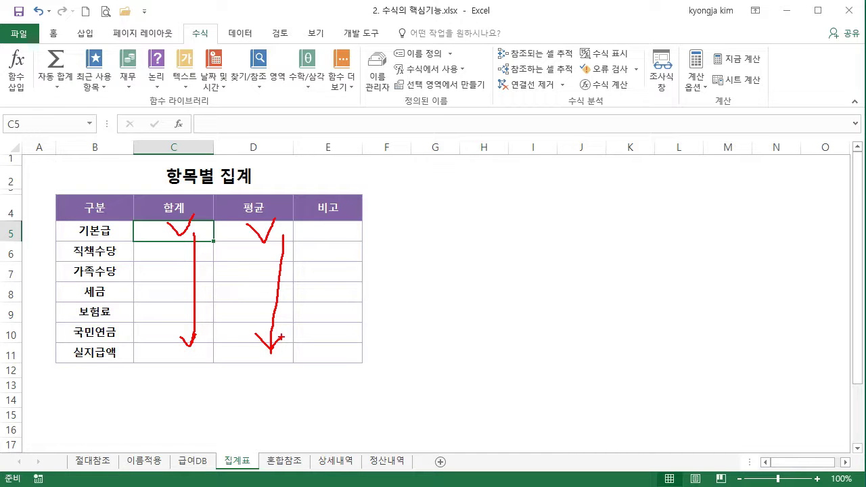
{"action": "key", "text": "Escape"}
- Define the name 기본급 for the base-pay values in H4:H62 of the 급여DB sheet
{"action": "left_click", "coordinate": [195, 462]}
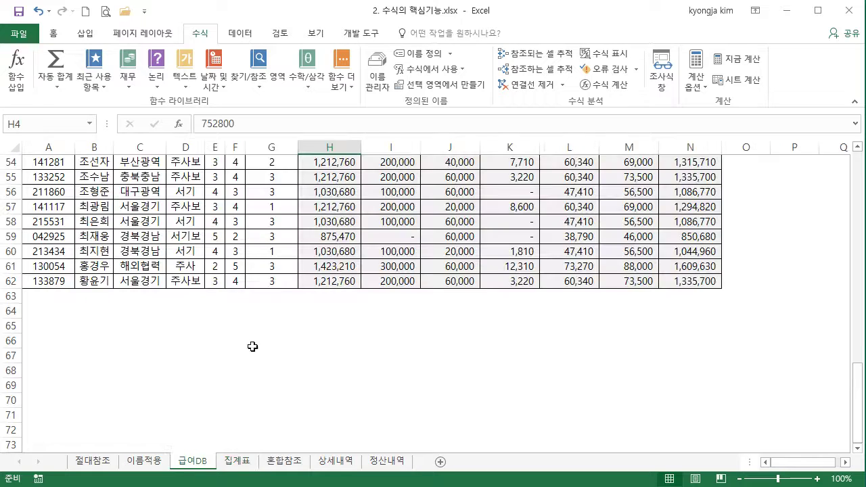
{"action": "left_click", "coordinate": [402, 222]}
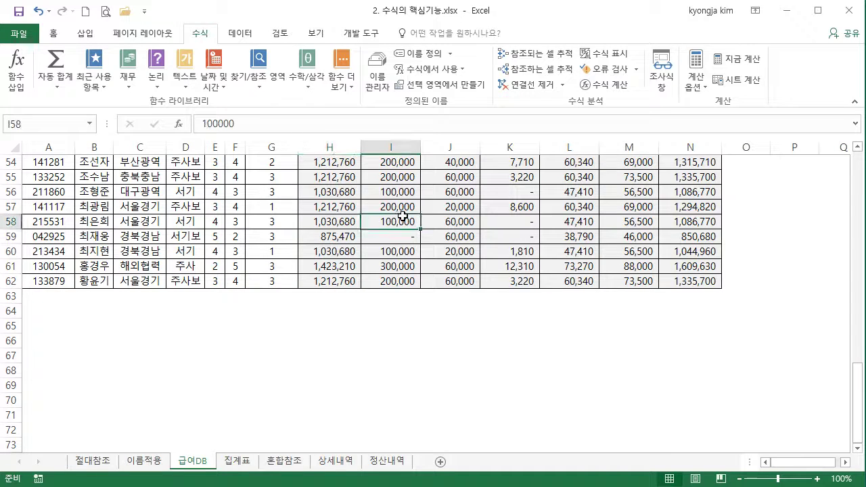
{"action": "key", "text": "ctrl+Up"}
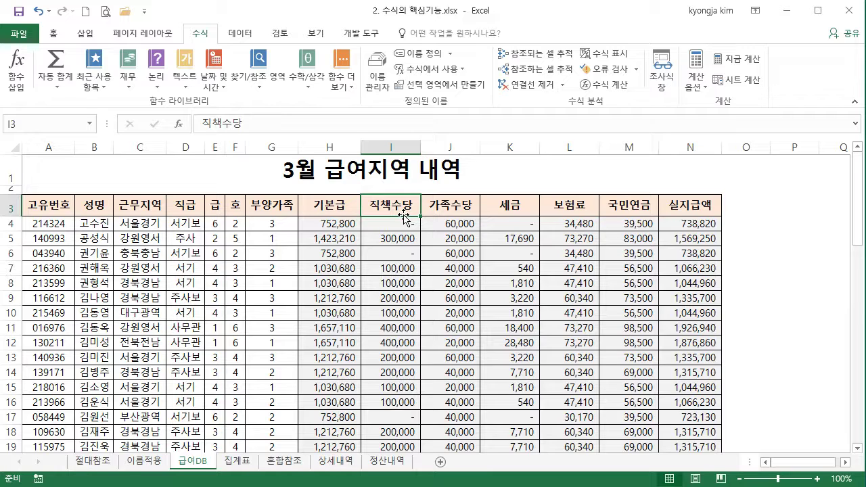
{"action": "left_click", "coordinate": [333, 223]}
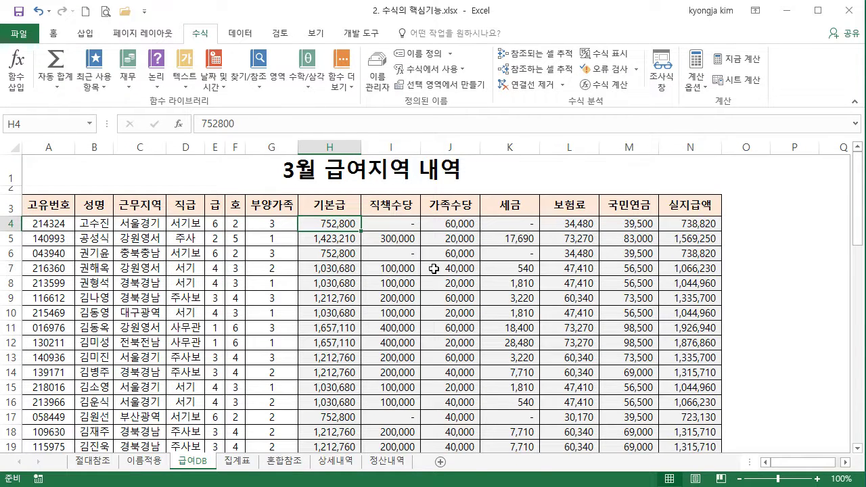
{"action": "key", "text": "ctrl+shift+Down"}
{"action": "left_click_drag", "start_coordinate": [859, 396], "coordinate": [864, 170]}
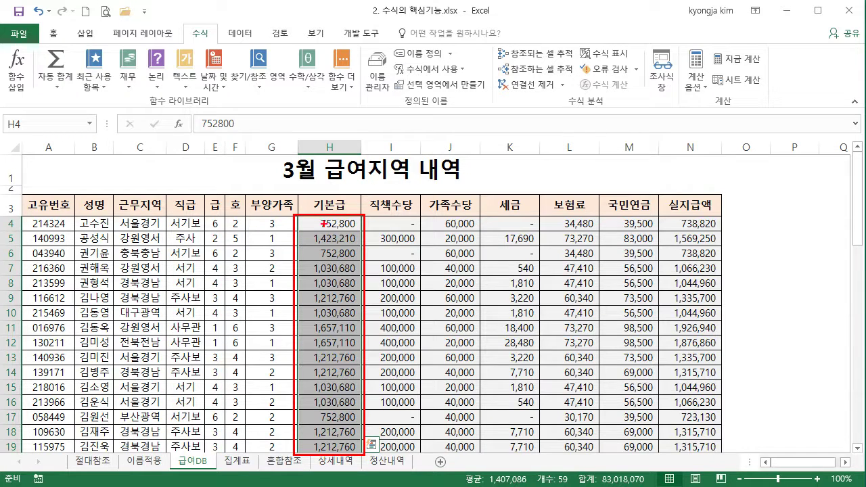
{"action": "mouse_move", "coordinate": [58, 140]}
{"action": "left_mouse_down"}
{"action": "mouse_move", "coordinate": [10, 124]}
{"action": "mouse_move", "coordinate": [61, 109]}
{"action": "mouse_move", "coordinate": [34, 136]}
{"action": "left_mouse_up"}
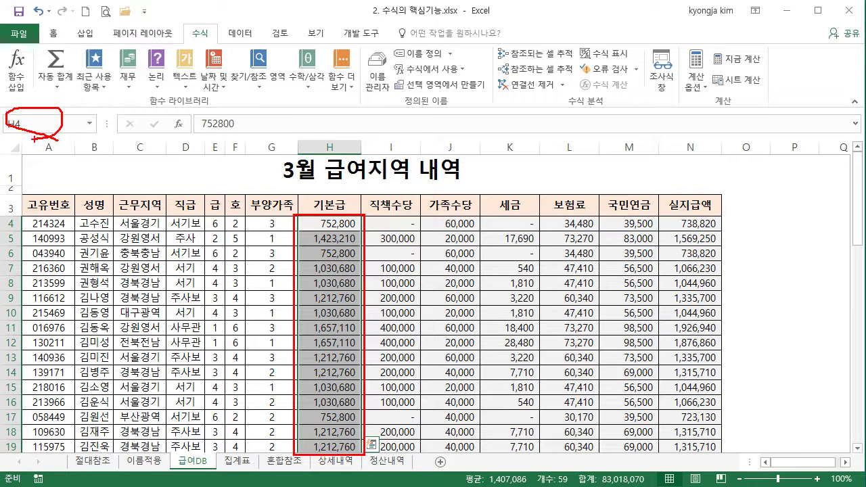
{"action": "key", "text": "Escape"}
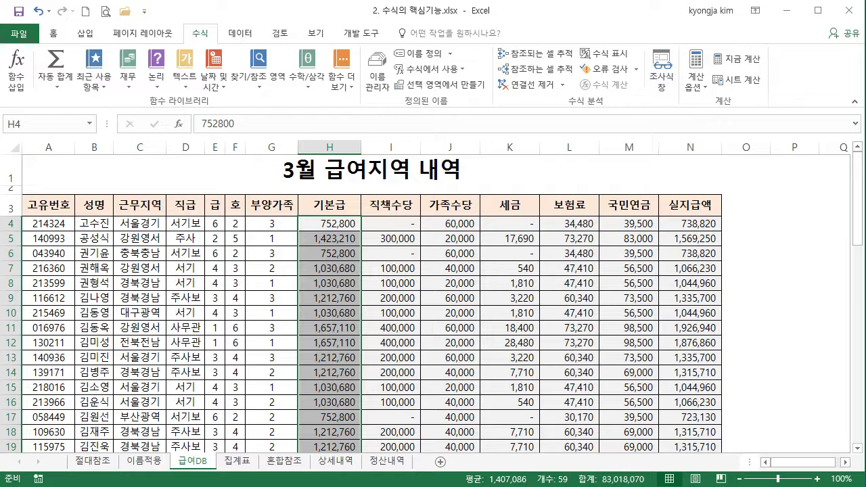
{"action": "left_click", "coordinate": [44, 128]}
{"action": "type", "text": "기본급"}
{"action": "key", "text": "Return"}
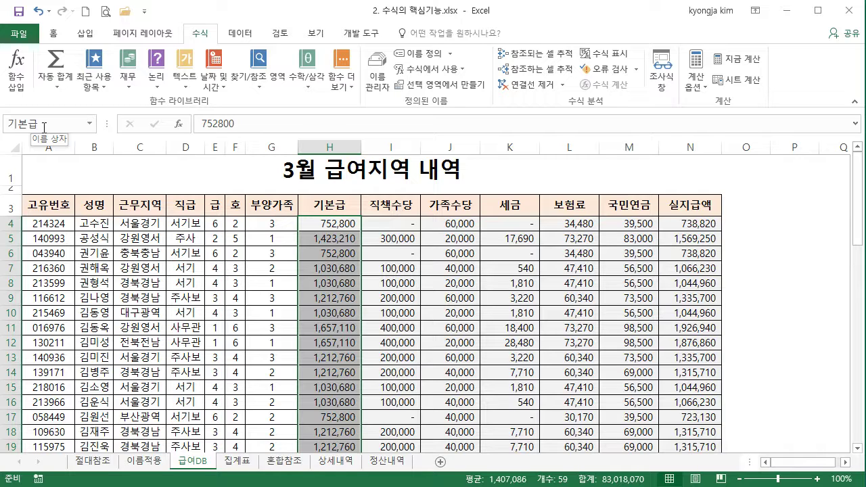
- Select the named range 기본급 by its name and check which rows of column H it covers
{"action": "left_click", "coordinate": [193, 244]}
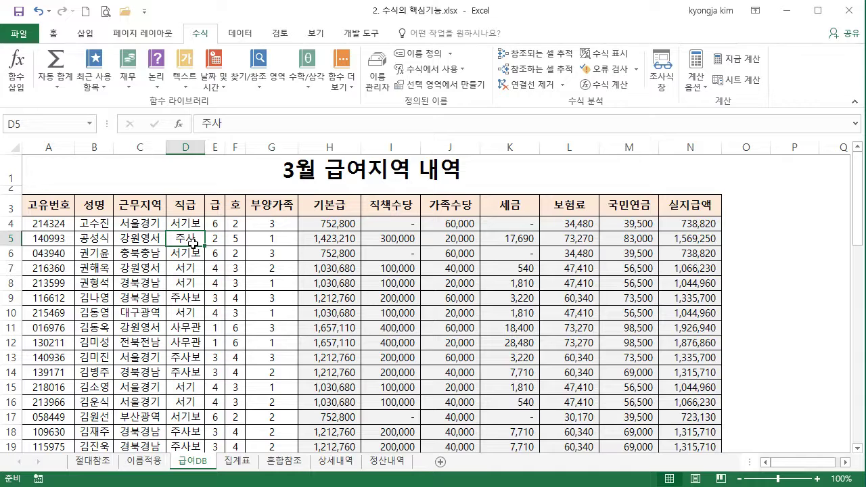
{"action": "left_click", "coordinate": [90, 124]}
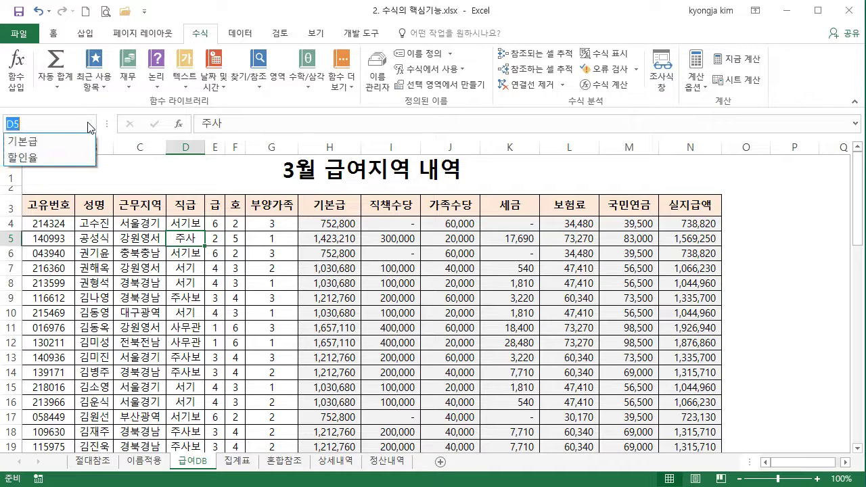
{"action": "left_click", "coordinate": [63, 149]}
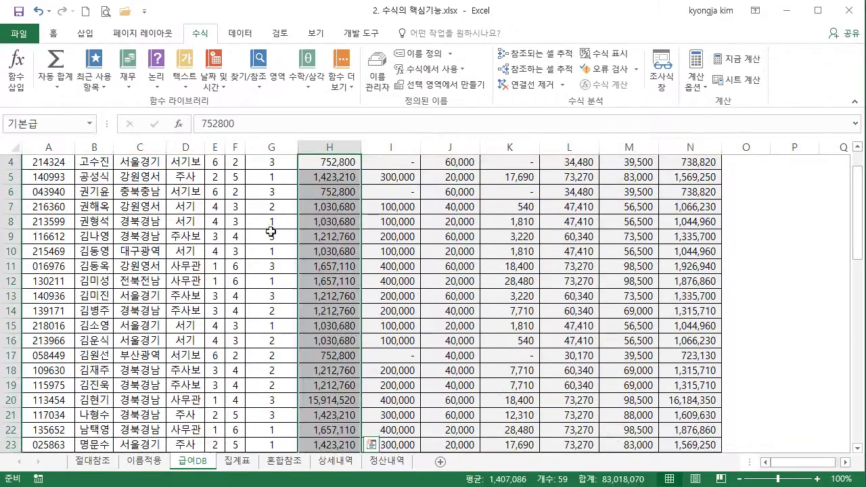
{"action": "scroll", "coordinate": [298, 274], "scroll_direction": "up", "scroll_amount": 2}
{"action": "scroll", "coordinate": [293, 283], "scroll_direction": "down", "scroll_amount": 12}
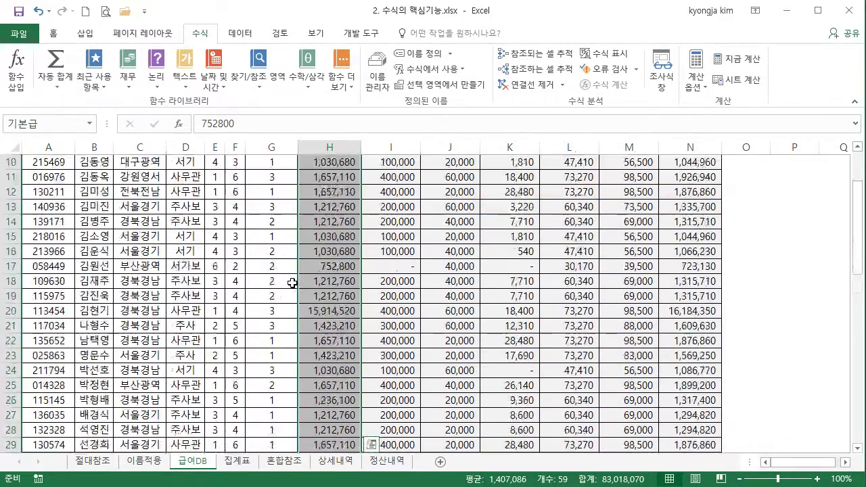
{"action": "scroll", "coordinate": [292, 283], "scroll_direction": "down", "scroll_amount": 3}
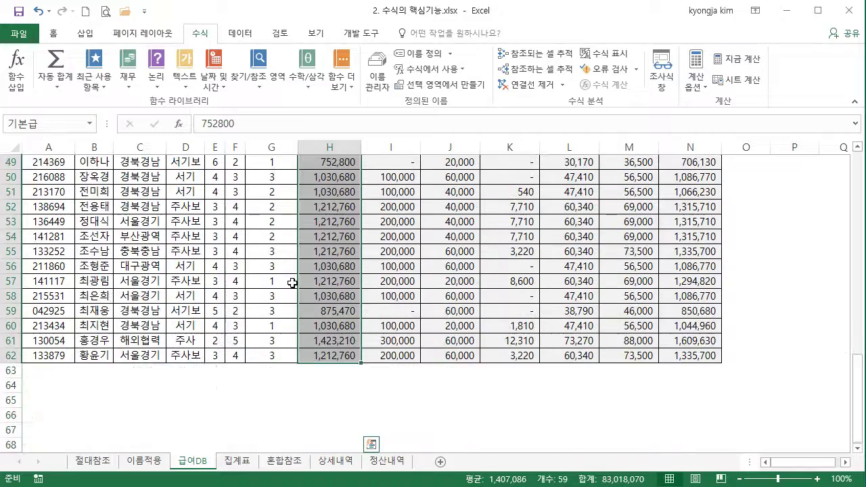
{"action": "scroll", "coordinate": [293, 283], "scroll_direction": "up", "scroll_amount": 7}
{"action": "scroll", "coordinate": [293, 283], "scroll_direction": "up", "scroll_amount": 9}
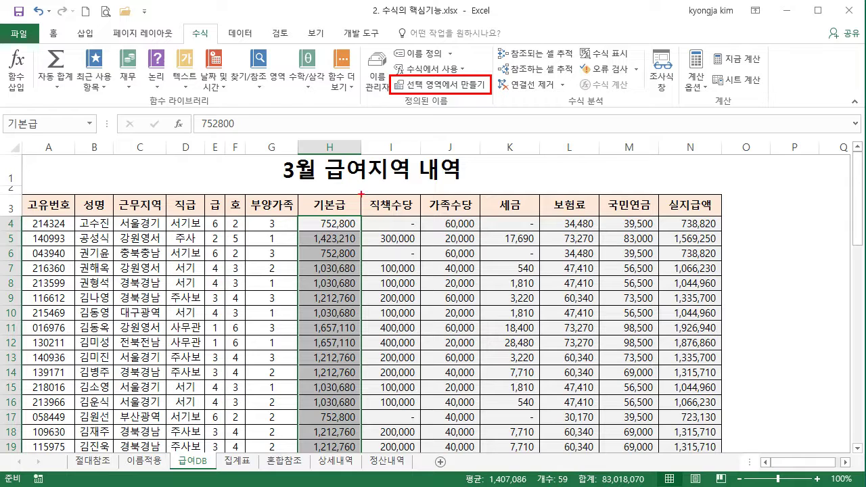
{"action": "left_click_drag", "start_coordinate": [362, 195], "coordinate": [536, 223]}
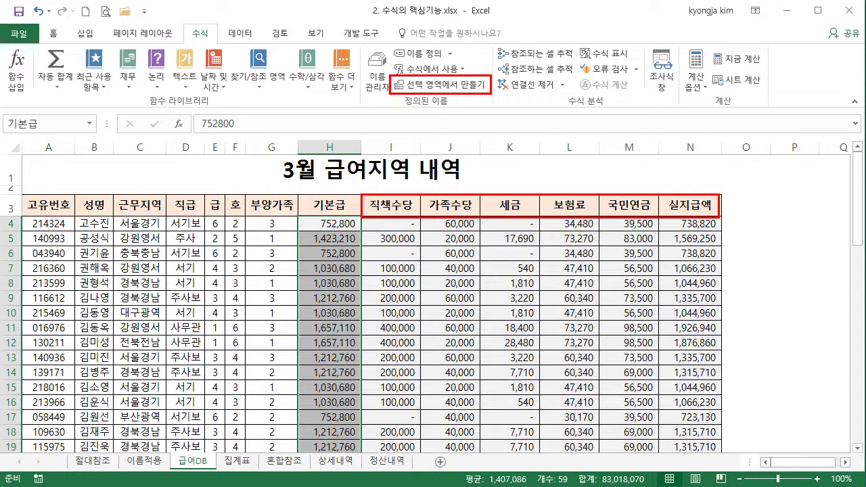
- Select the pay item columns from 직책수당 to 실지급액 on the 급여DB sheet, including their headers, as range I3:N62
{"action": "left_click", "coordinate": [391, 210]}
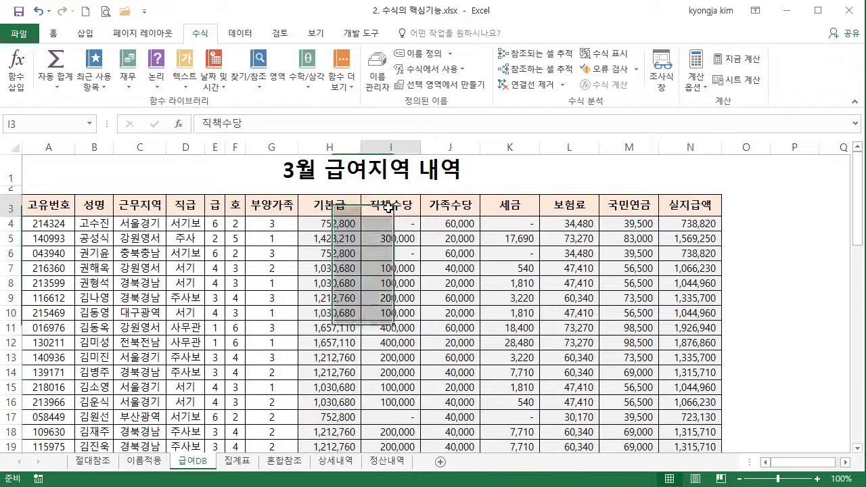
{"action": "left_click_drag", "start_coordinate": [399, 206], "coordinate": [685, 209]}
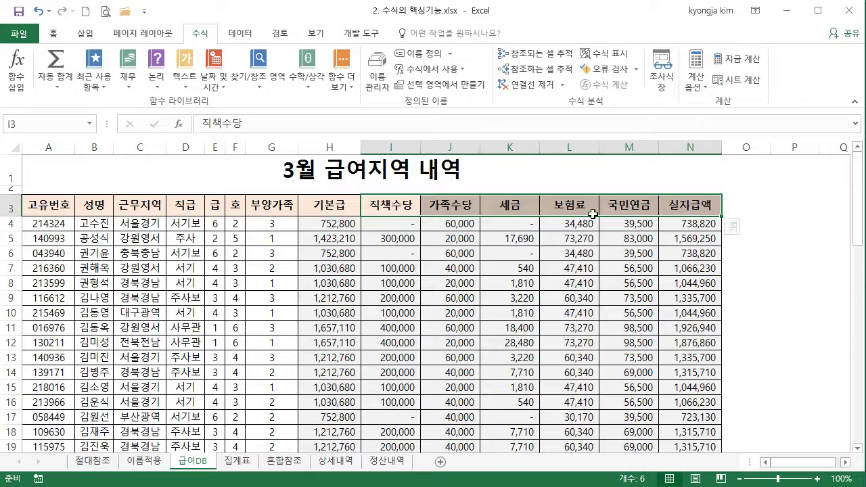
{"action": "key", "text": "ctrl+shift+Down"}
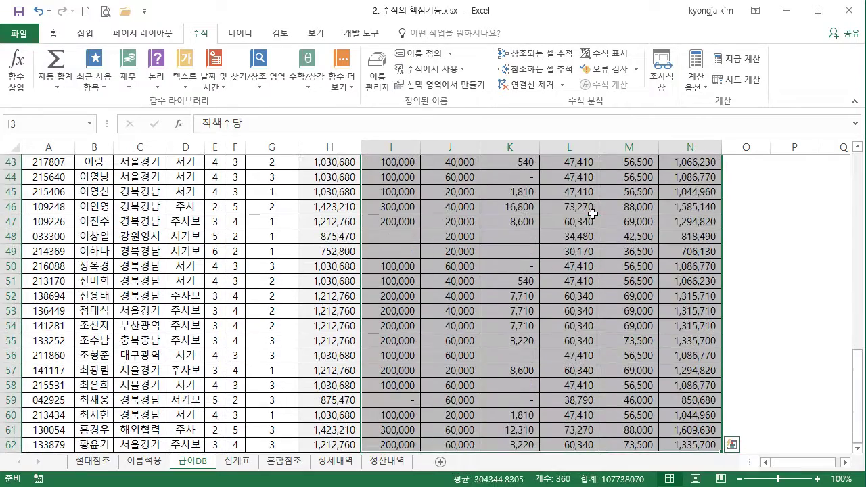
{"action": "left_click_drag", "start_coordinate": [860, 378], "coordinate": [856, 157]}
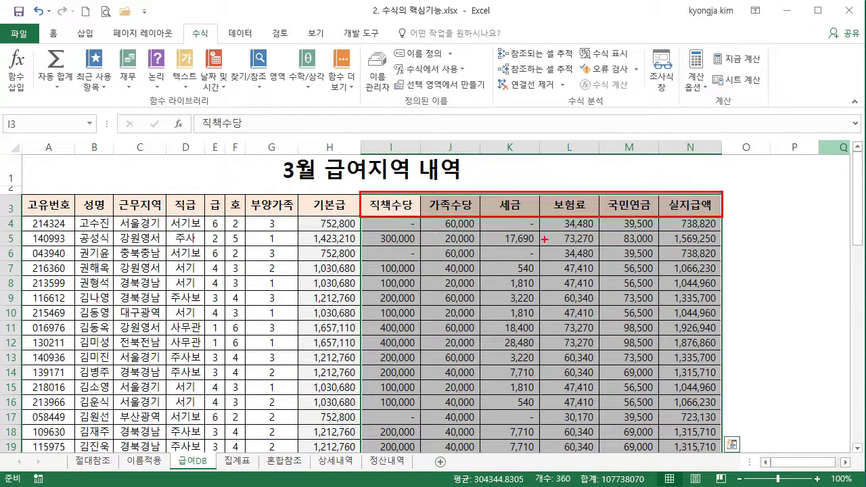
{"action": "mouse_move", "coordinate": [564, 237]}
{"action": "left_mouse_down"}
{"action": "mouse_move", "coordinate": [460, 234]}
{"action": "mouse_move", "coordinate": [433, 339]}
{"action": "mouse_move", "coordinate": [609, 446]}
{"action": "mouse_move", "coordinate": [640, 220]}
{"action": "mouse_move", "coordinate": [541, 226]}
{"action": "mouse_move", "coordinate": [530, 237]}
{"action": "left_mouse_up"}
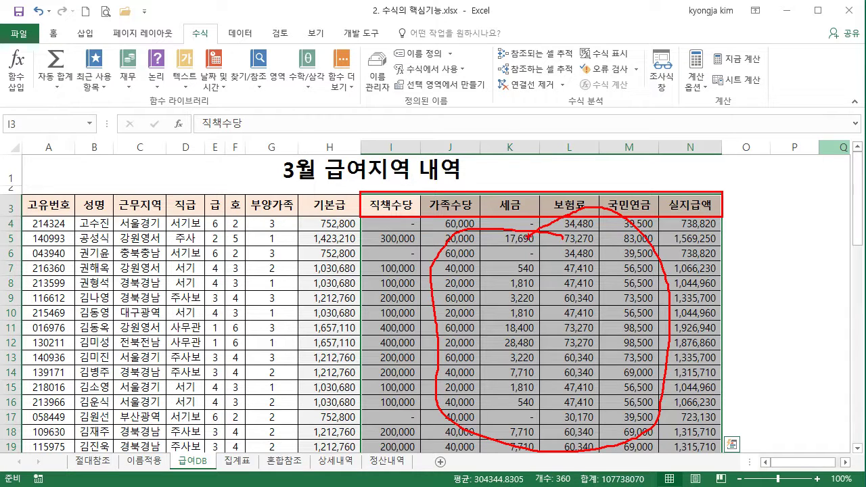
{"action": "key", "text": "Escape"}
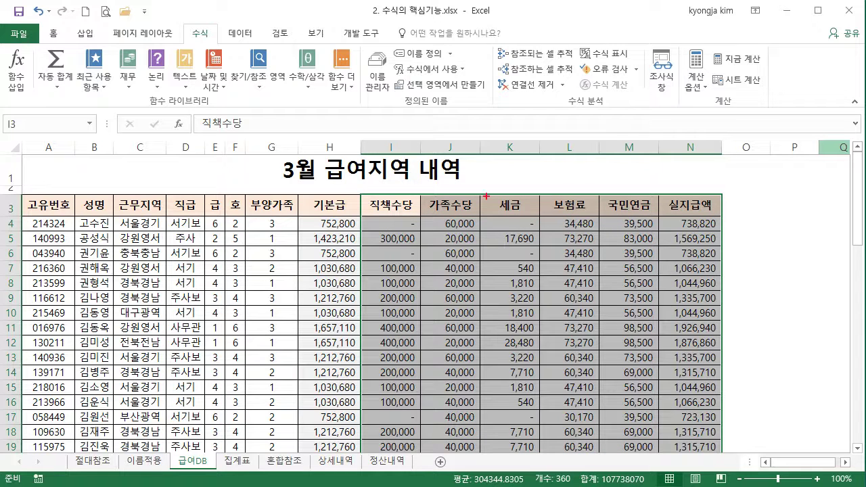
{"action": "mouse_move", "coordinate": [296, 215]}
{"action": "left_mouse_down"}
{"action": "mouse_move", "coordinate": [295, 257]}
{"action": "mouse_move", "coordinate": [352, 359]}
{"action": "mouse_move", "coordinate": [360, 452]}
{"action": "left_mouse_up"}
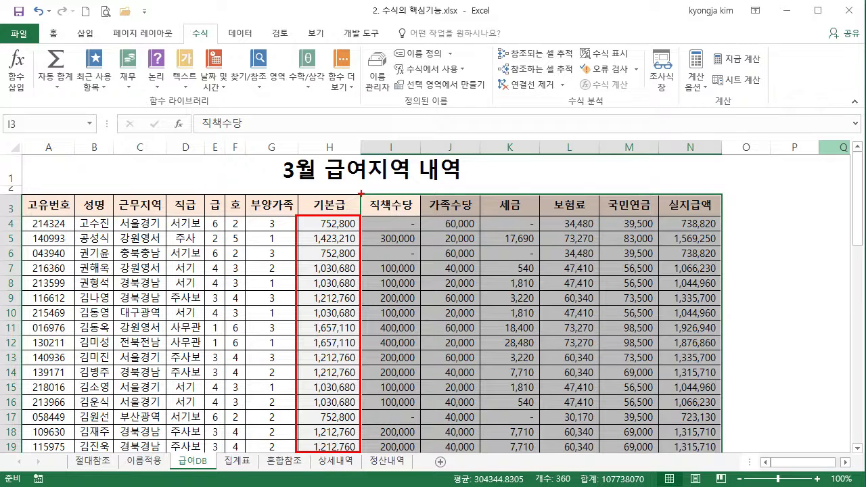
{"action": "mouse_move", "coordinate": [361, 194]}
{"action": "left_mouse_down"}
{"action": "mouse_move", "coordinate": [566, 216]}
{"action": "mouse_move", "coordinate": [701, 217]}
{"action": "mouse_move", "coordinate": [721, 194]}
{"action": "mouse_move", "coordinate": [362, 195]}
{"action": "left_mouse_up"}
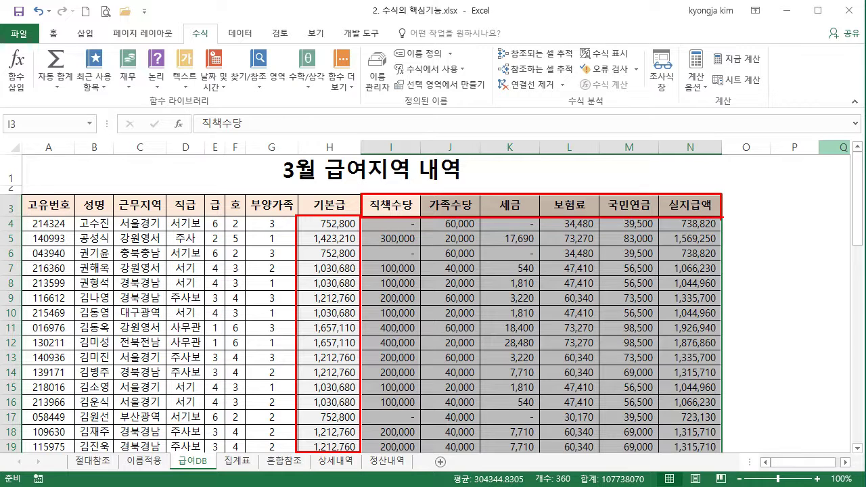
{"action": "key", "text": "Escape"}
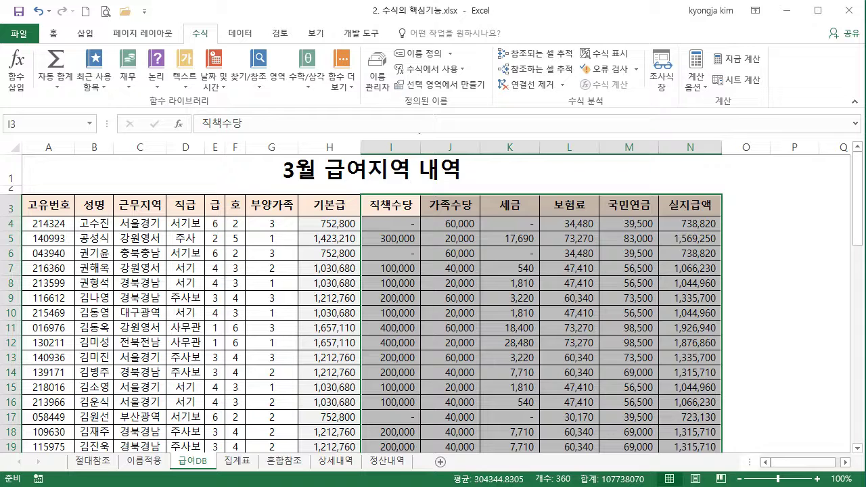
{"action": "mouse_move", "coordinate": [388, 72]}
{"action": "left_mouse_down"}
{"action": "mouse_move", "coordinate": [470, 100]}
{"action": "mouse_move", "coordinate": [504, 97]}
{"action": "mouse_move", "coordinate": [491, 96]}
{"action": "left_mouse_up"}
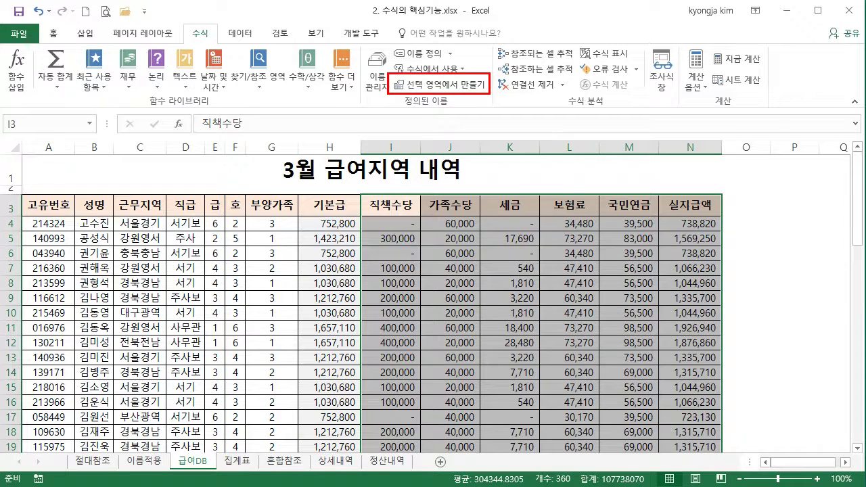
- Create names for the selected pay item columns from their top row (첫 행)
{"action": "left_click", "coordinate": [463, 85]}
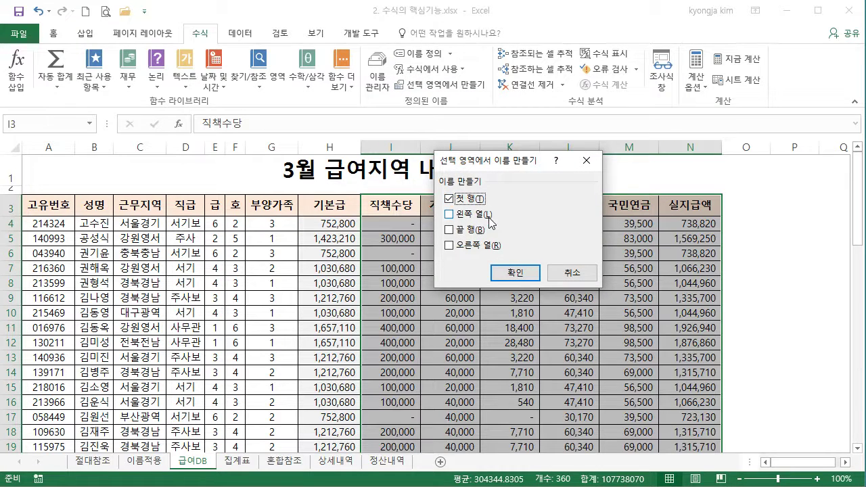
{"action": "left_click", "coordinate": [514, 273]}
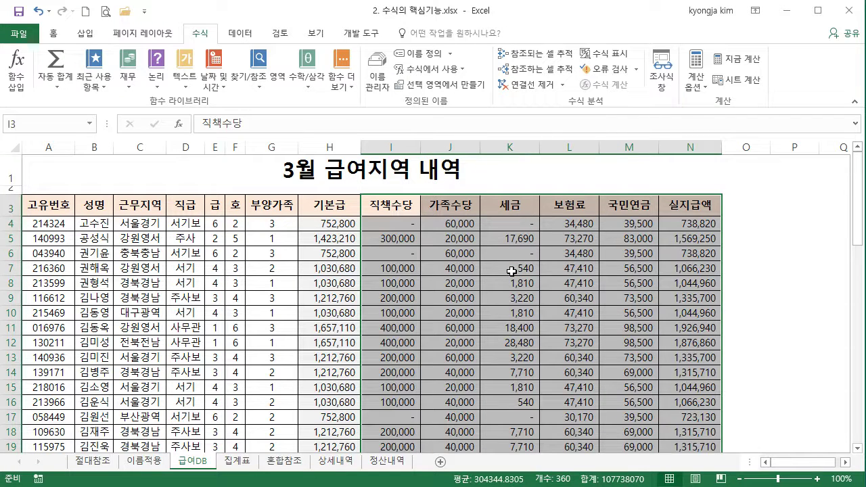
{"action": "left_click", "coordinate": [335, 240]}
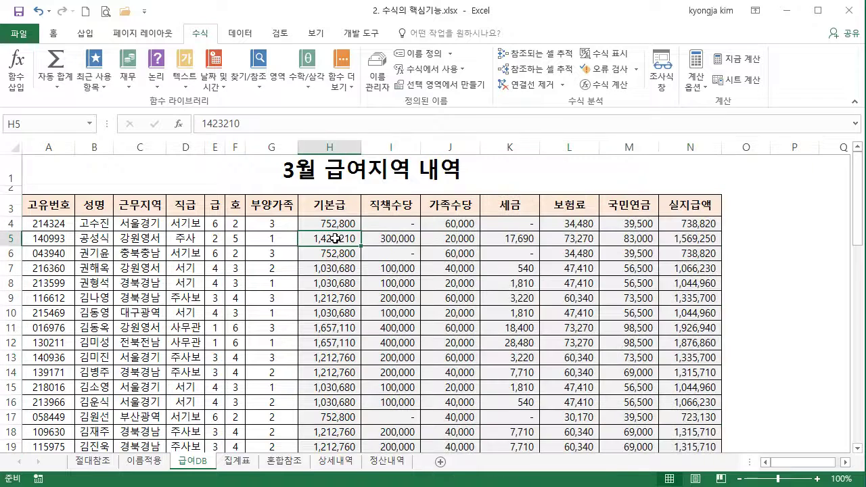
- Check which columns the names 가족수당, 국민연금, 보험료, 세금 and 직책수당 cover by selecting each named range
{"action": "left_click", "coordinate": [90, 124]}
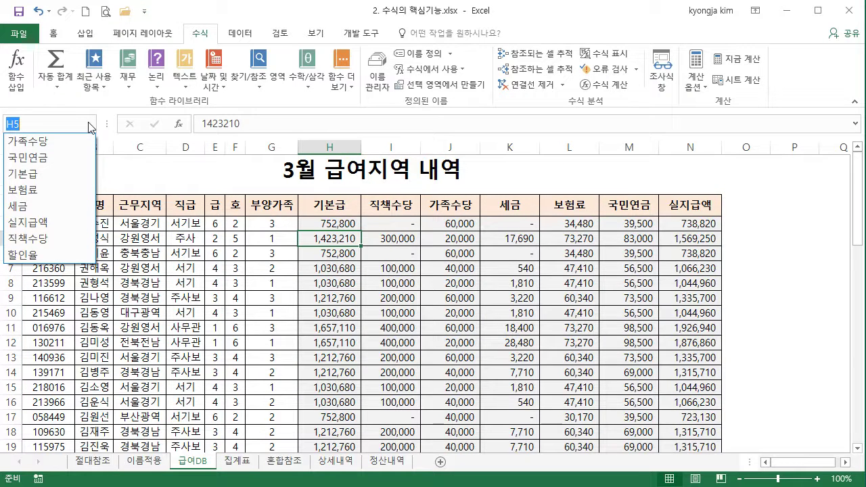
{"action": "left_click", "coordinate": [60, 141]}
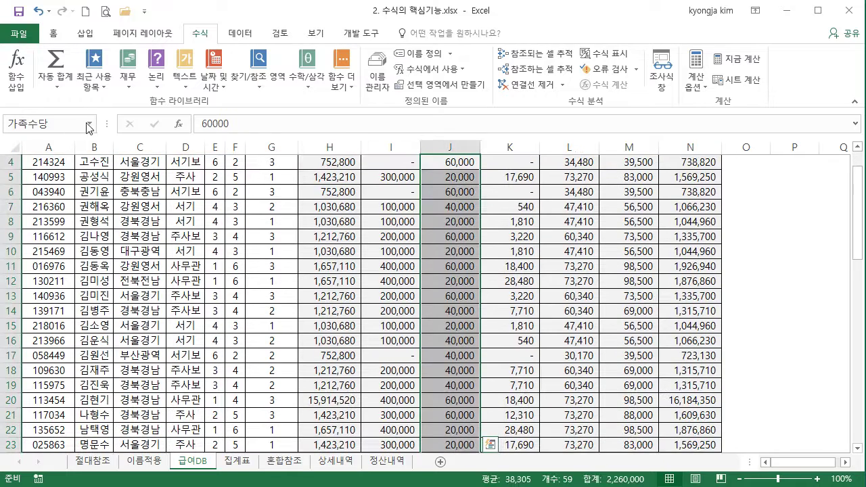
{"action": "left_click", "coordinate": [90, 126]}
{"action": "left_click", "coordinate": [73, 157]}
{"action": "left_click", "coordinate": [89, 125]}
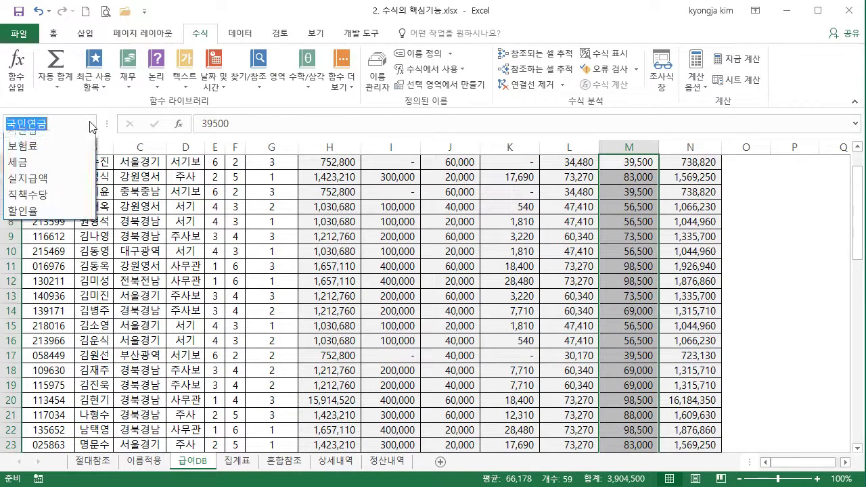
{"action": "left_click", "coordinate": [64, 189]}
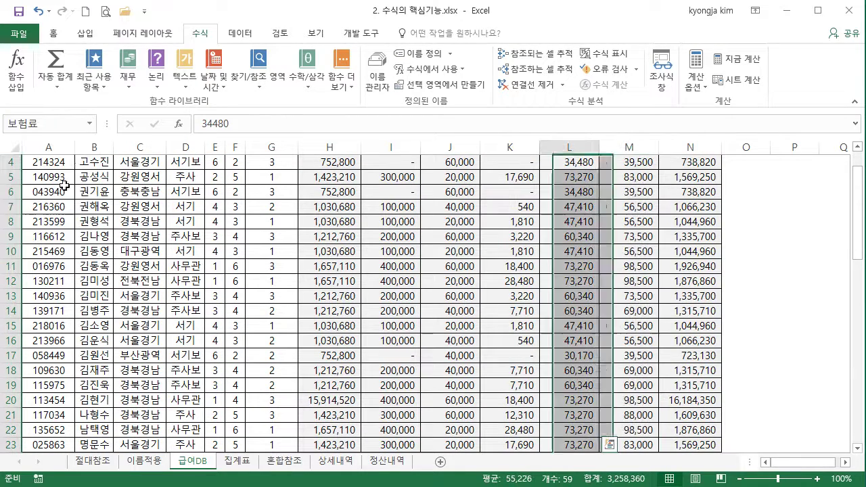
{"action": "left_click", "coordinate": [89, 125]}
{"action": "left_click", "coordinate": [57, 205]}
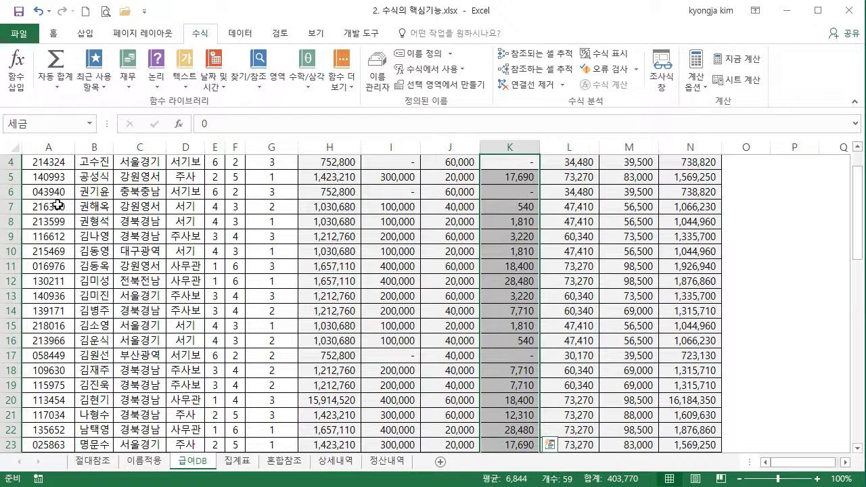
{"action": "left_click", "coordinate": [89, 124]}
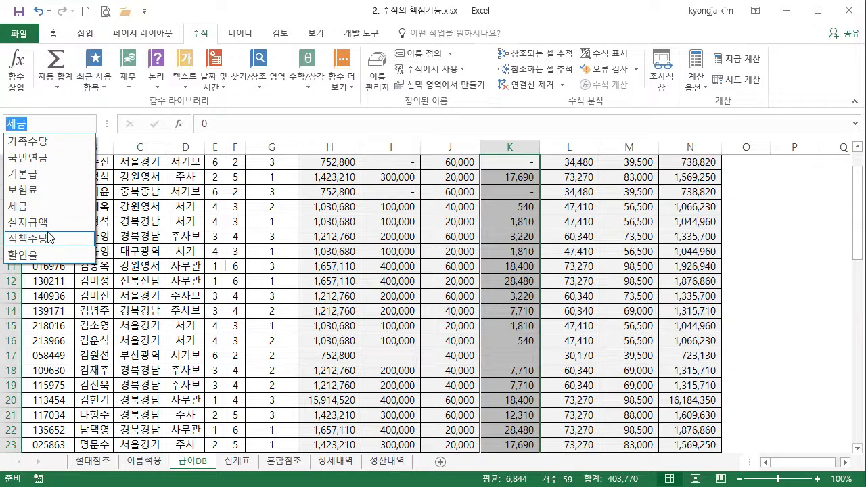
{"action": "left_click", "coordinate": [47, 235]}
{"action": "left_click_drag", "start_coordinate": [858, 203], "coordinate": [861, 185]}
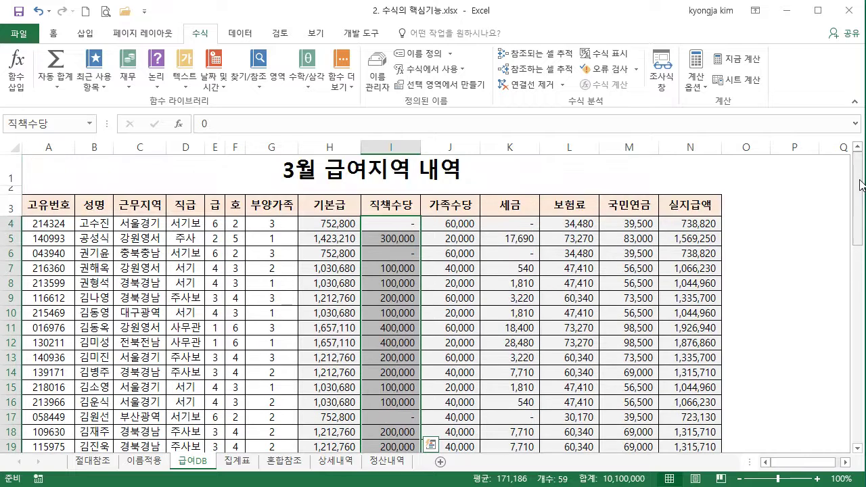
{"action": "left_click", "coordinate": [334, 229]}
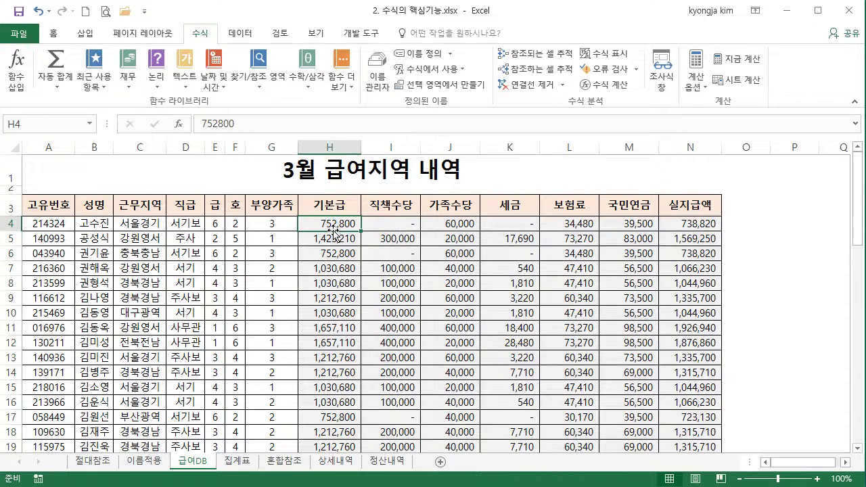
- Enter the formula =SUM(기본급) in cell C5 of the 집계표 sheet for the base-pay total
{"action": "left_click", "coordinate": [241, 463]}
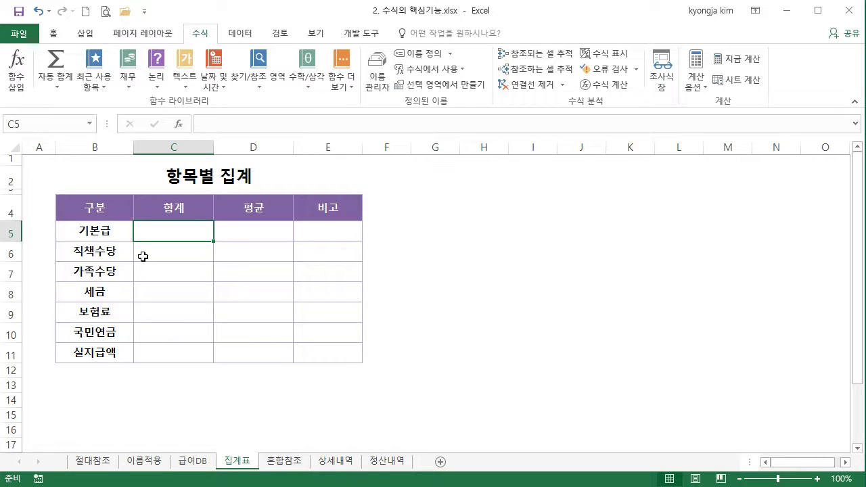
{"action": "type", "text": "="}
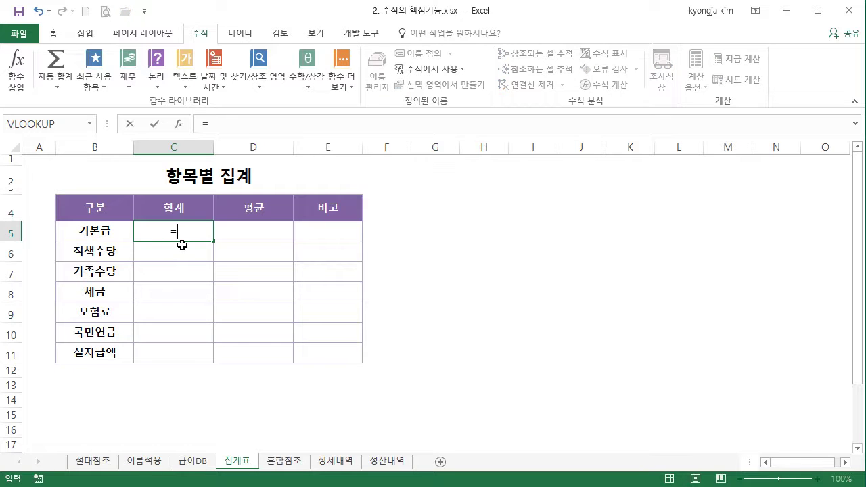
{"action": "type", "text": "SUM(기본급)"}
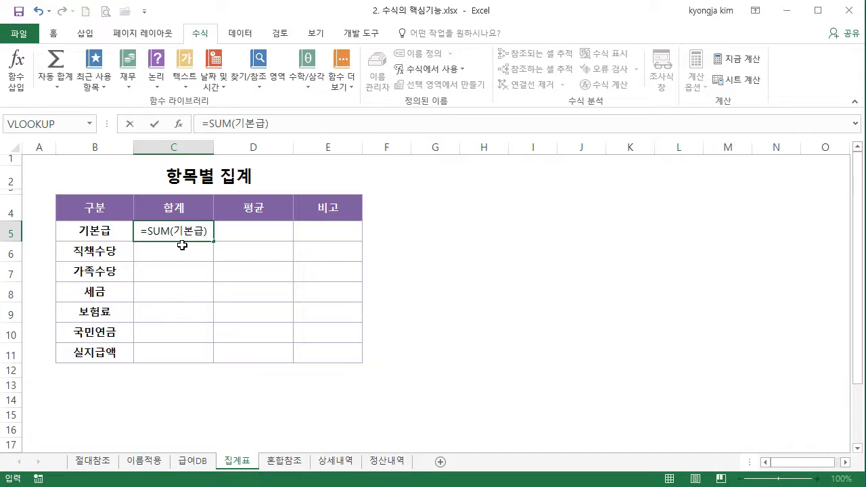
{"action": "key", "text": "Return"}
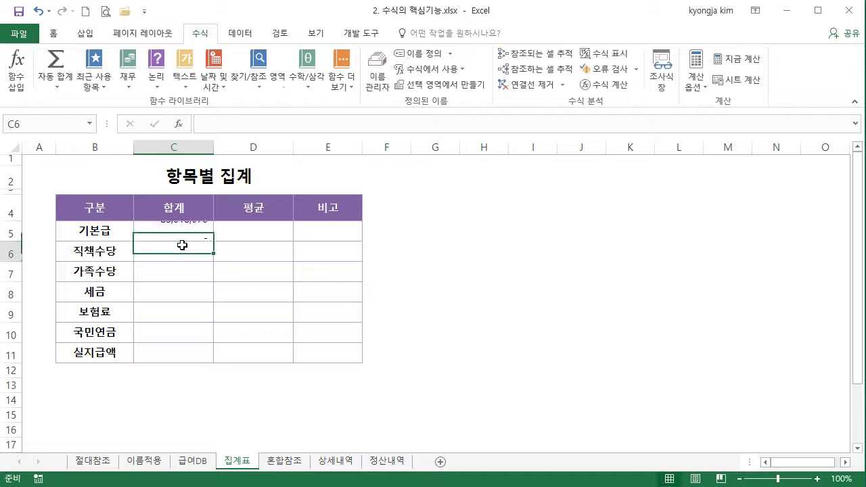
- Enter the formula =SUM(직책수당) in cell C6 for the 직책수당 total
{"action": "type", "text": "="}
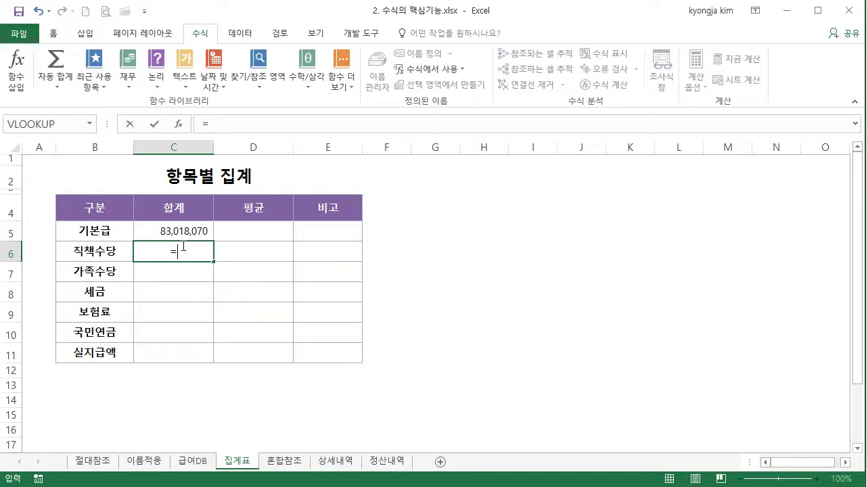
{"action": "type", "text": "SUM"}
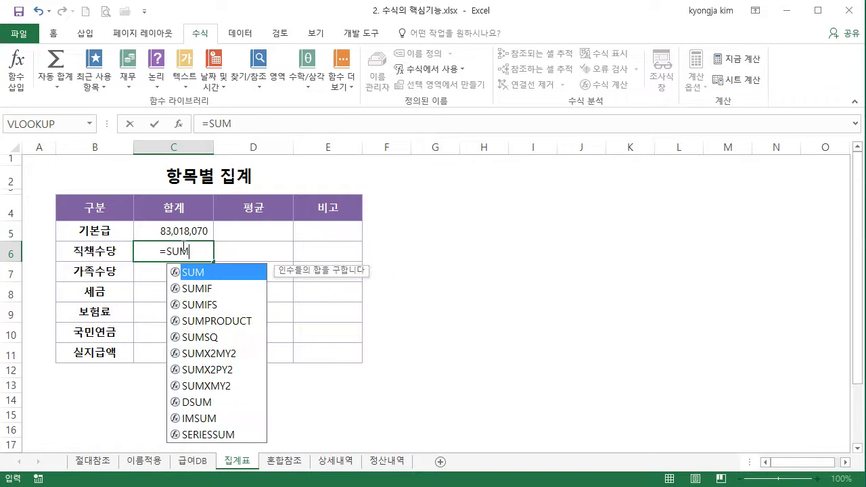
{"action": "type", "text": "(직책수당)"}
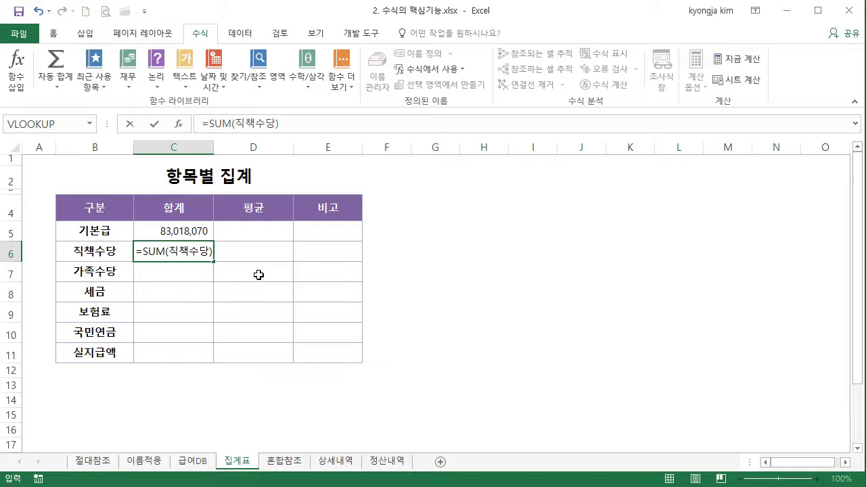
{"action": "left_click", "coordinate": [196, 277]}
{"action": "left_click", "coordinate": [175, 292]}
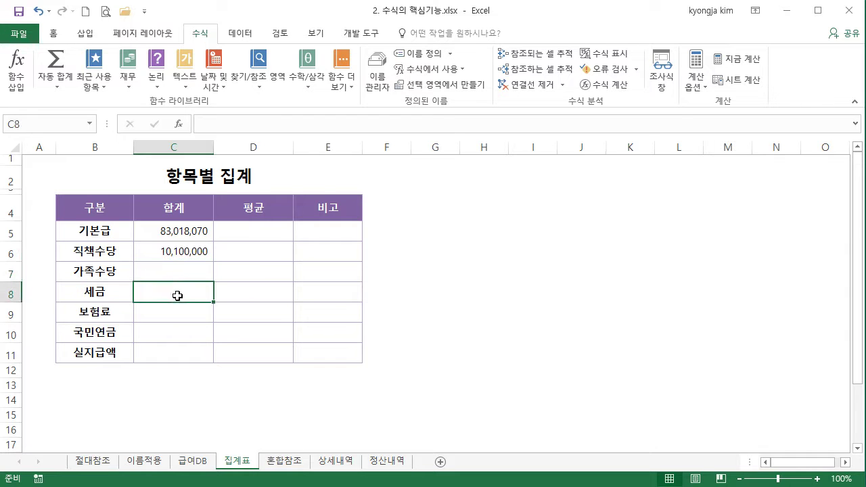
{"action": "left_click", "coordinate": [175, 311]}
{"action": "left_click", "coordinate": [179, 332]}
{"action": "left_click", "coordinate": [183, 355]}
{"action": "left_click", "coordinate": [189, 333]}
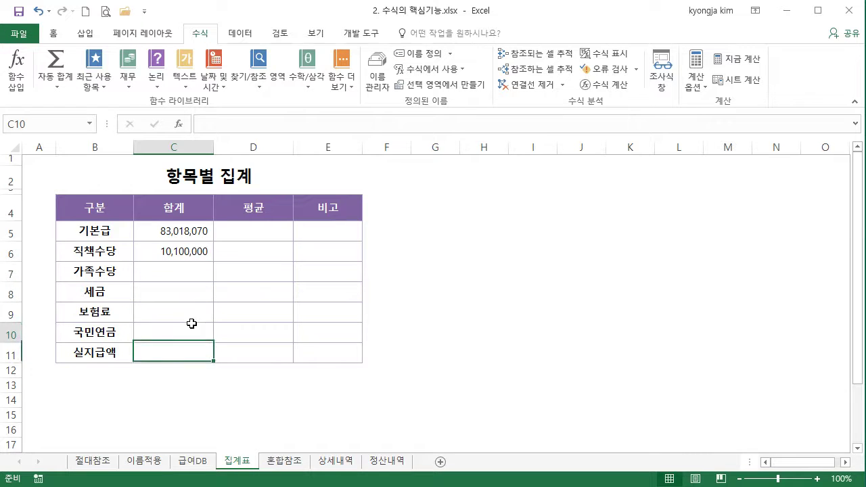
{"action": "left_click", "coordinate": [192, 313]}
{"action": "left_click", "coordinate": [195, 293]}
{"action": "left_click", "coordinate": [197, 276]}
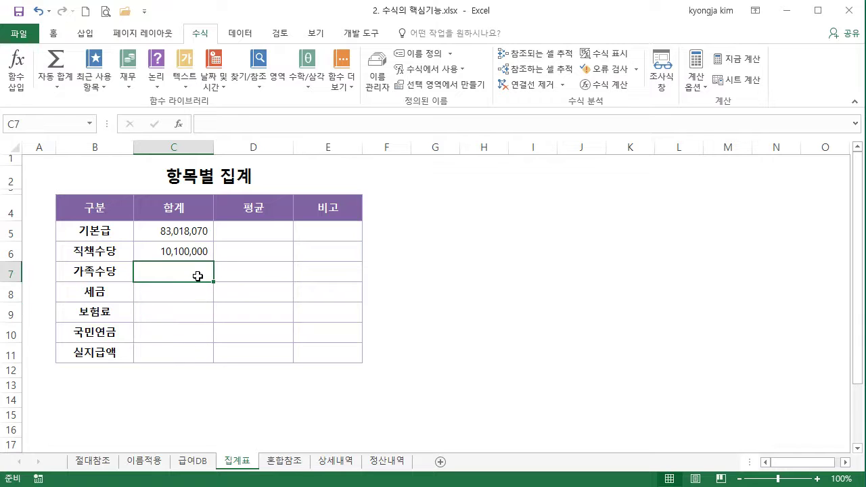
{"action": "left_click", "coordinate": [201, 229]}
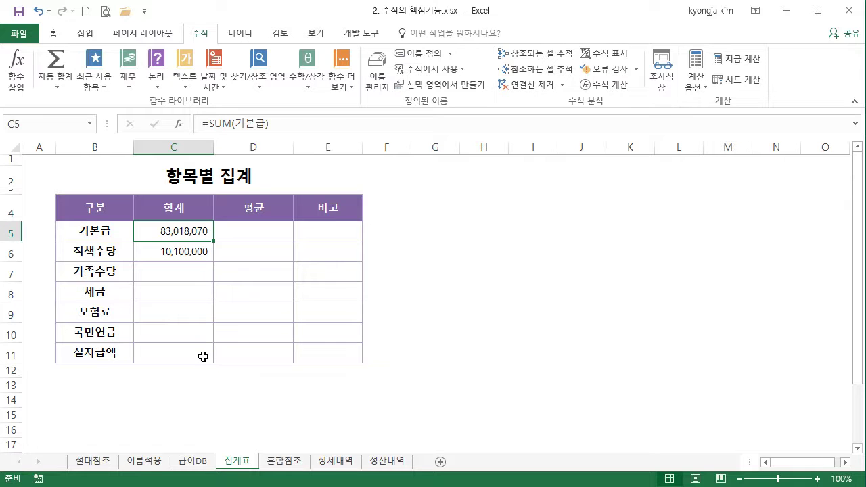
- Clear the 직책수당 sum formula from cell C6
{"action": "left_click", "coordinate": [159, 250]}
{"action": "key", "text": "Delete"}
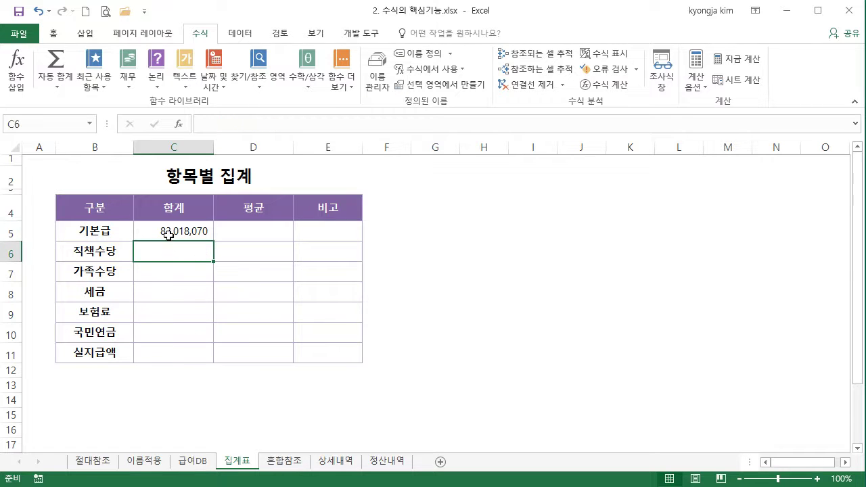
- Replace the name 기본급 in the C5 total formula with a reference to label cell B5, giving =SUM(B5)
{"action": "left_click", "coordinate": [169, 231]}
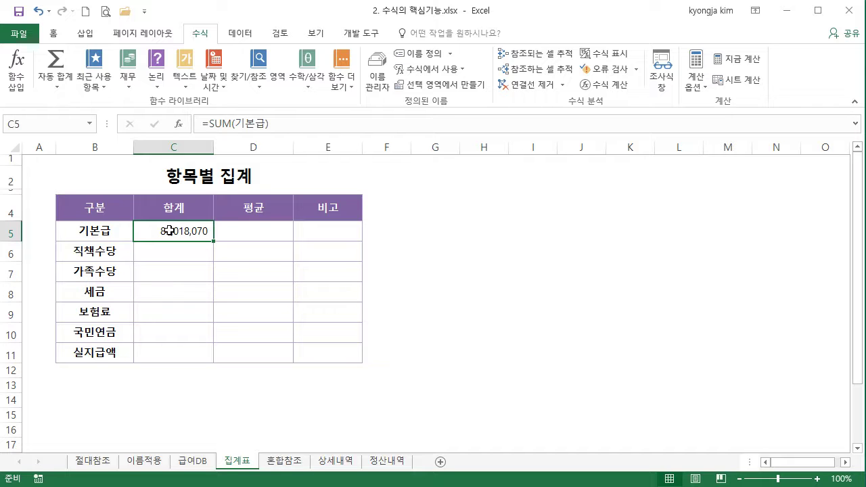
{"action": "double_click", "coordinate": [169, 231]}
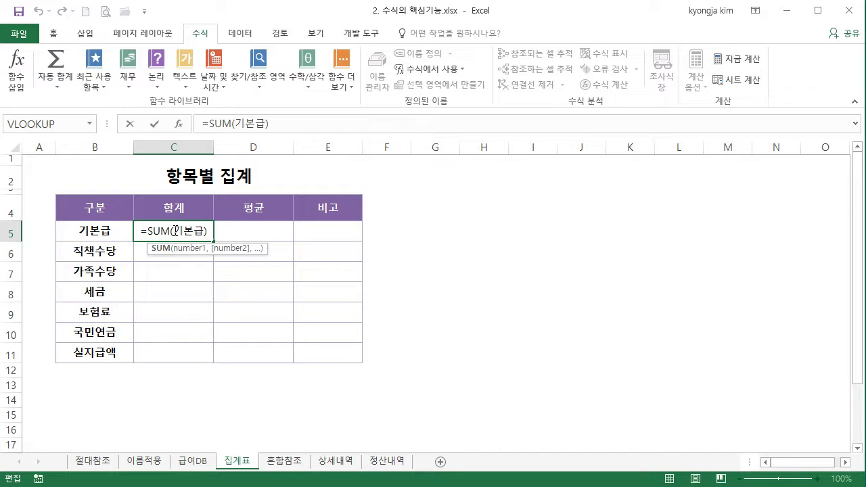
{"action": "left_click_drag", "start_coordinate": [175, 231], "coordinate": [201, 229]}
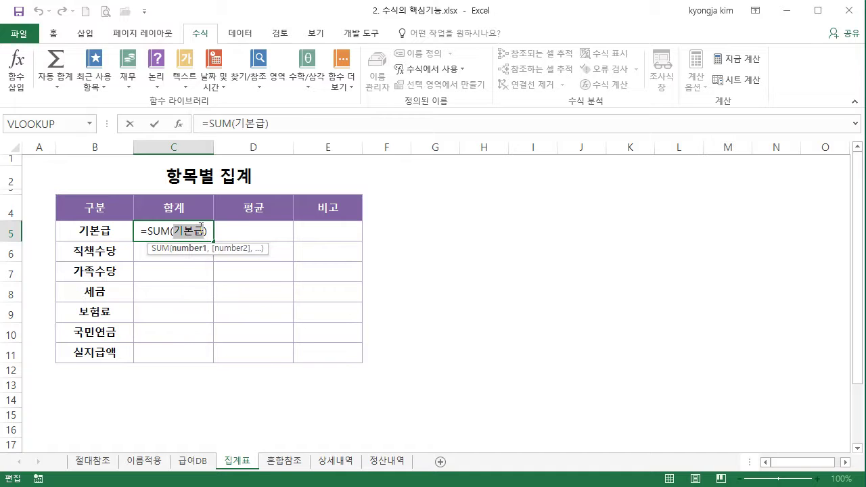
{"action": "mouse_move", "coordinate": [121, 238]}
{"action": "left_mouse_down"}
{"action": "mouse_move", "coordinate": [101, 243]}
{"action": "mouse_move", "coordinate": [80, 232]}
{"action": "mouse_move", "coordinate": [120, 225]}
{"action": "mouse_move", "coordinate": [114, 240]}
{"action": "mouse_move", "coordinate": [150, 202]}
{"action": "mouse_move", "coordinate": [197, 224]}
{"action": "left_mouse_up"}
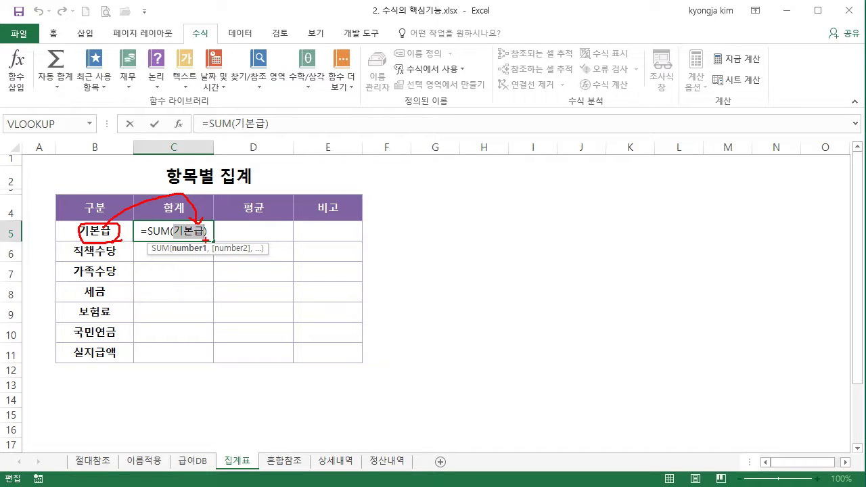
{"action": "key", "text": "Escape"}
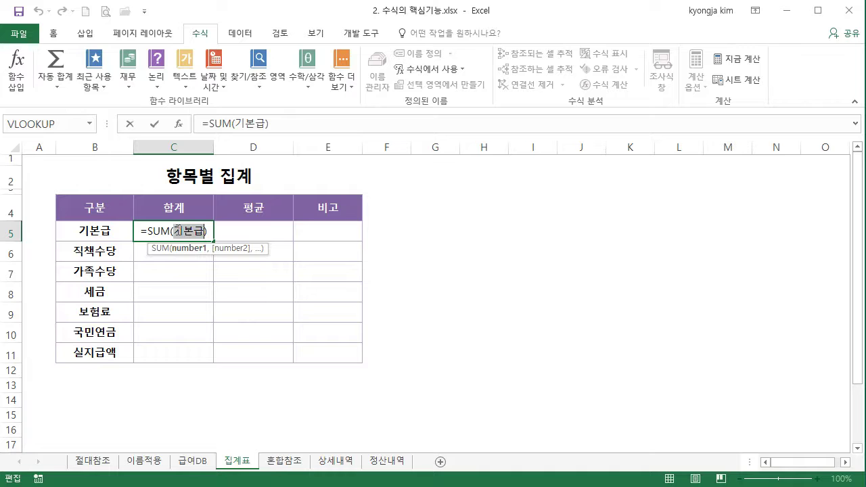
{"action": "left_click_drag", "start_coordinate": [174, 230], "coordinate": [206, 230]}
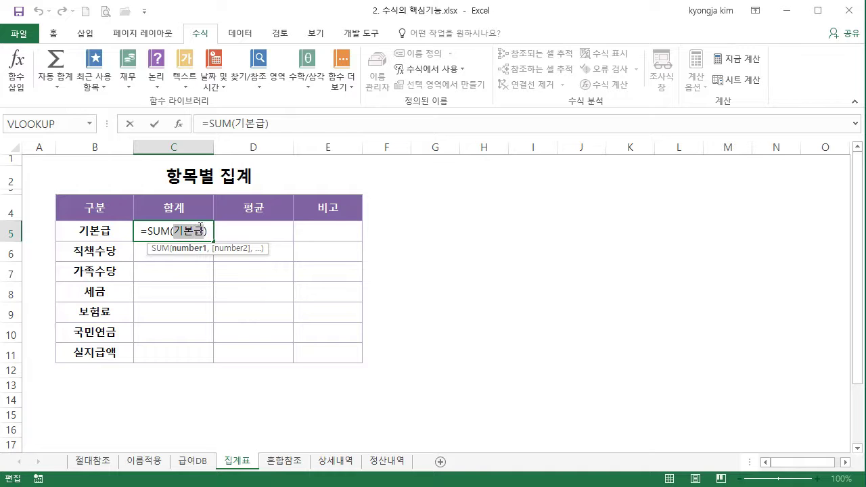
{"action": "left_click", "coordinate": [85, 232]}
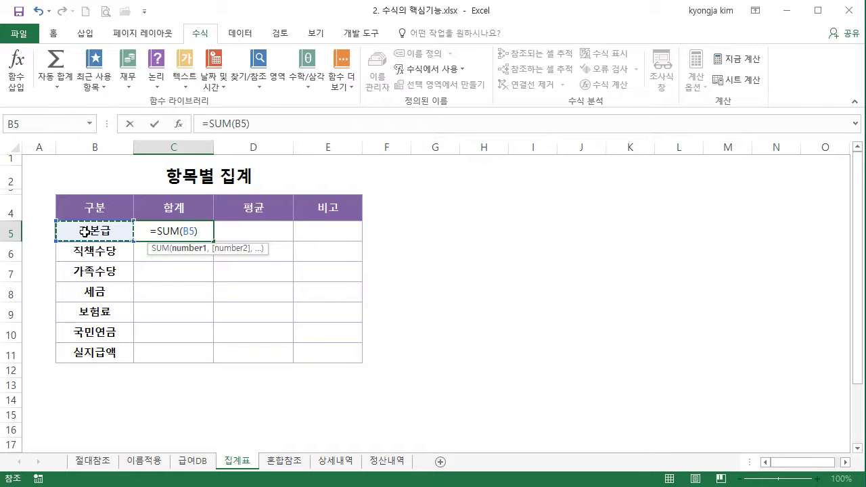
{"action": "key", "text": "Return"}
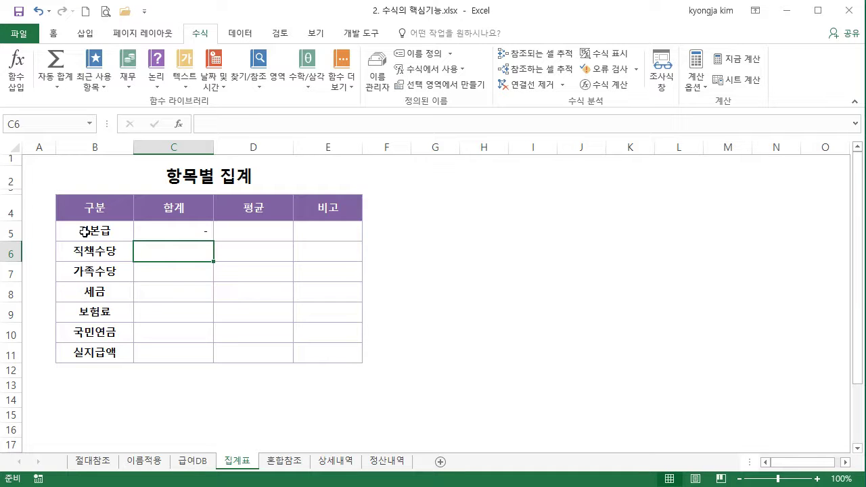
- Wrap the B5 reference in INDIRECT so C5 reads =SUM(INDIRECT(B5)), and fill the formula down through C11
{"action": "key", "text": "Up"}
{"action": "key", "text": "F2"}
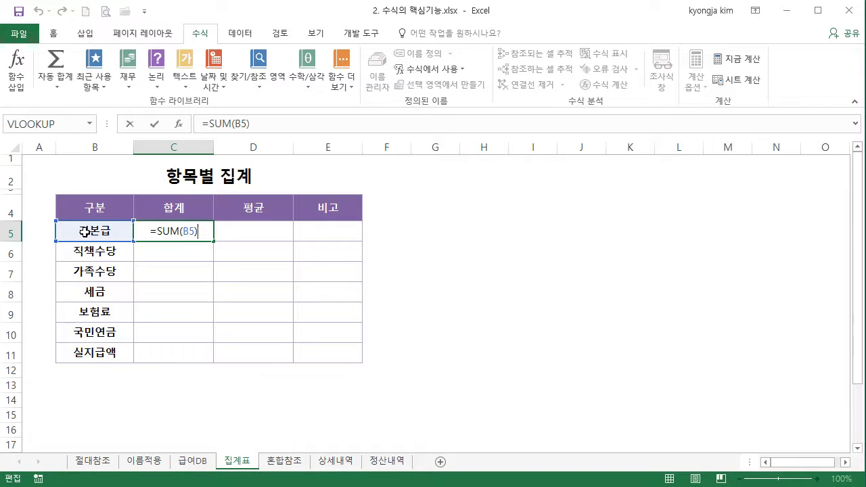
{"action": "left_click", "coordinate": [185, 232]}
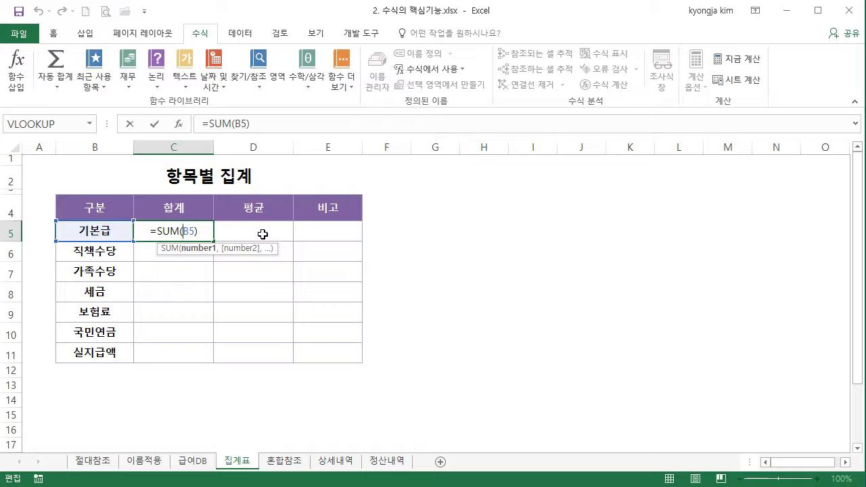
{"action": "type", "text": "IN"}
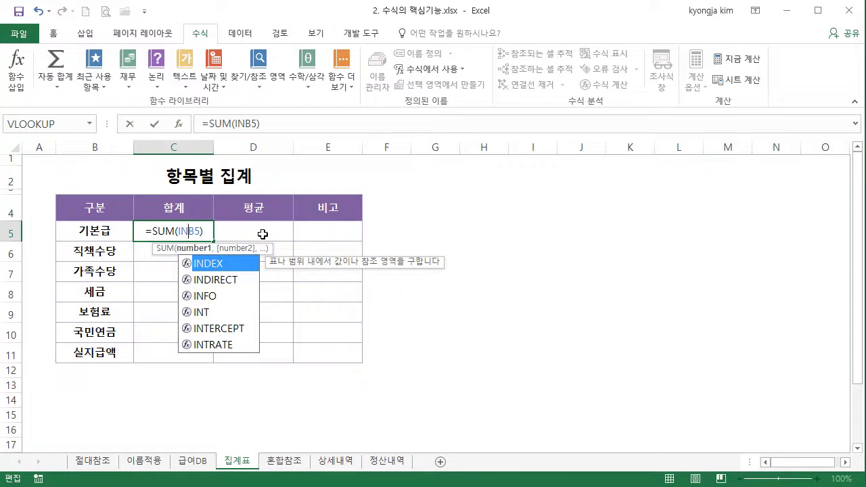
{"action": "key", "text": "BackSpace"}
{"action": "key", "text": "BackSpace"}
{"action": "type", "text": "I"}
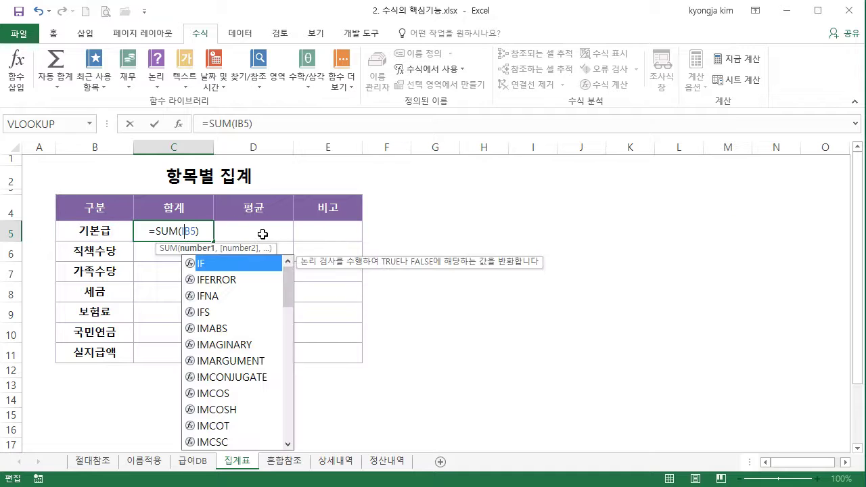
{"action": "type", "text": "N"}
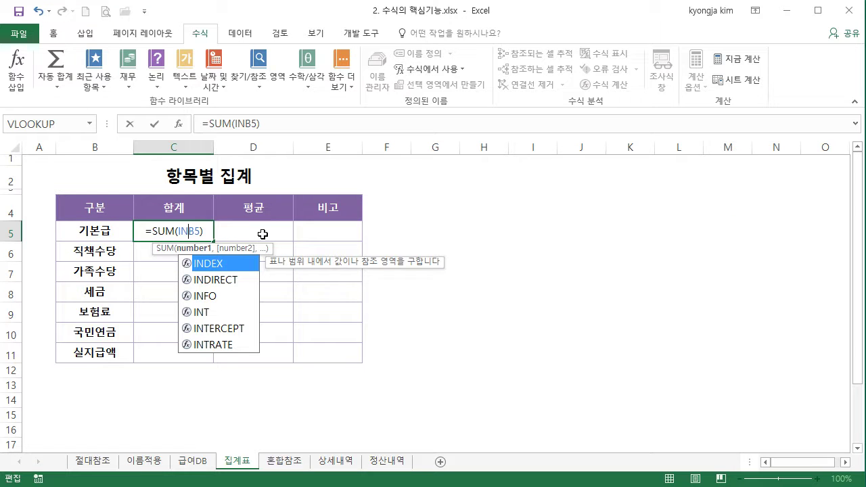
{"action": "double_click", "coordinate": [233, 281]}
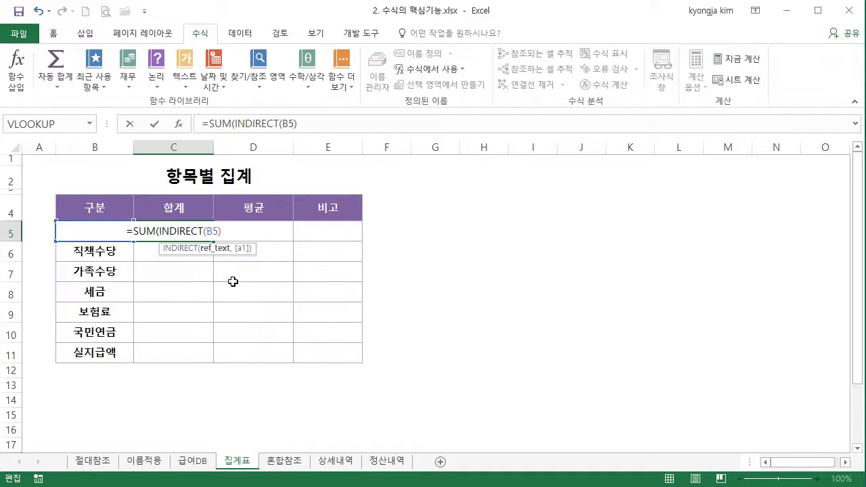
{"action": "left_click", "coordinate": [227, 231]}
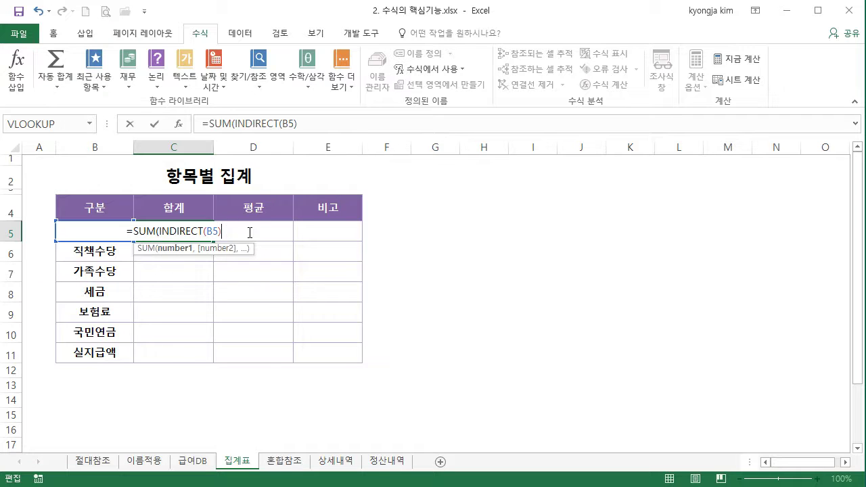
{"action": "type", "text": ")"}
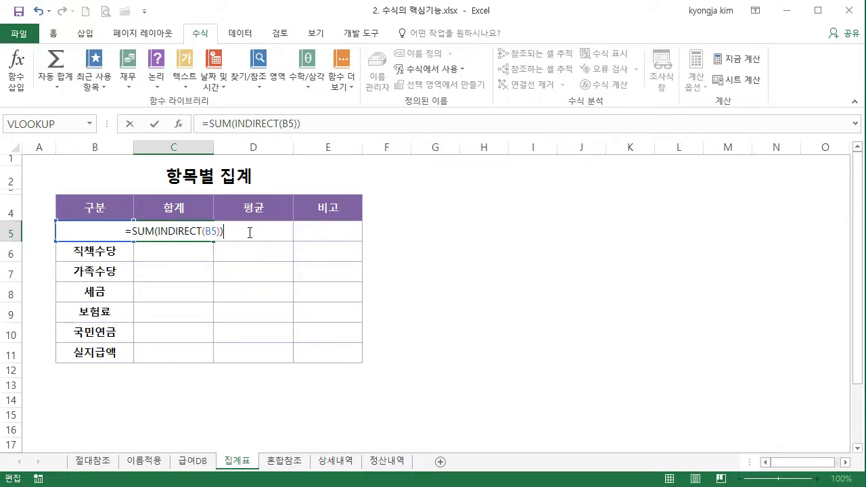
{"action": "key", "text": "Return"}
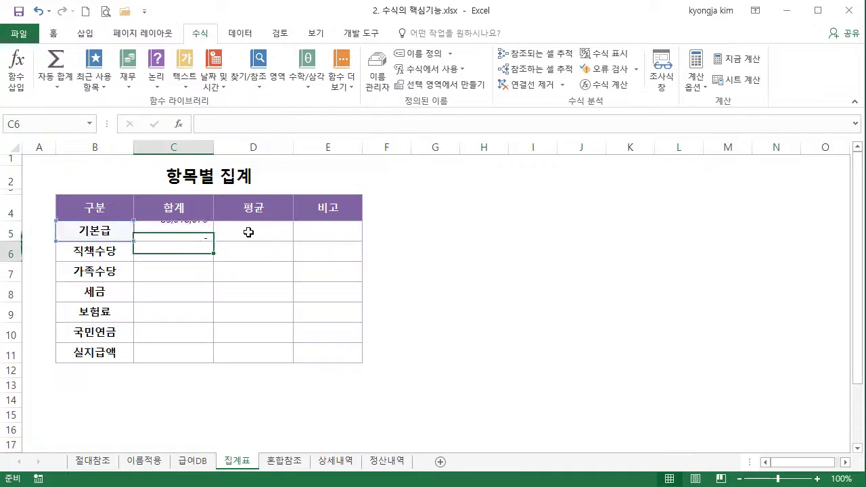
{"action": "left_click", "coordinate": [208, 236]}
{"action": "double_click", "coordinate": [214, 240]}
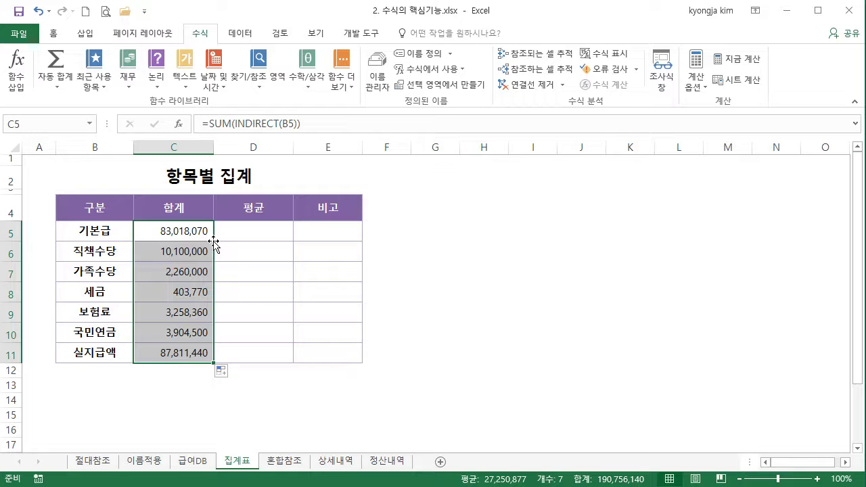
- Enter =AVERAGE(INDIRECT(B5)) in cell D5 for the 기본급 average and fill it down through D11
{"action": "left_click", "coordinate": [247, 233]}
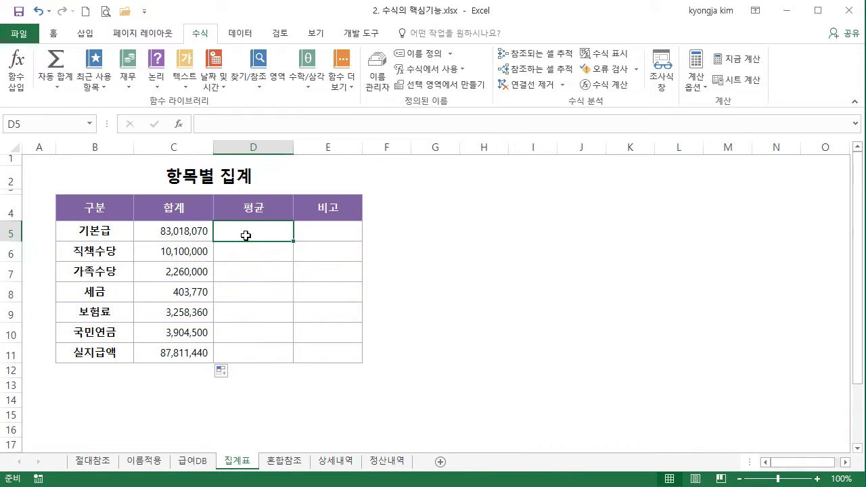
{"action": "type", "text": "=AV"}
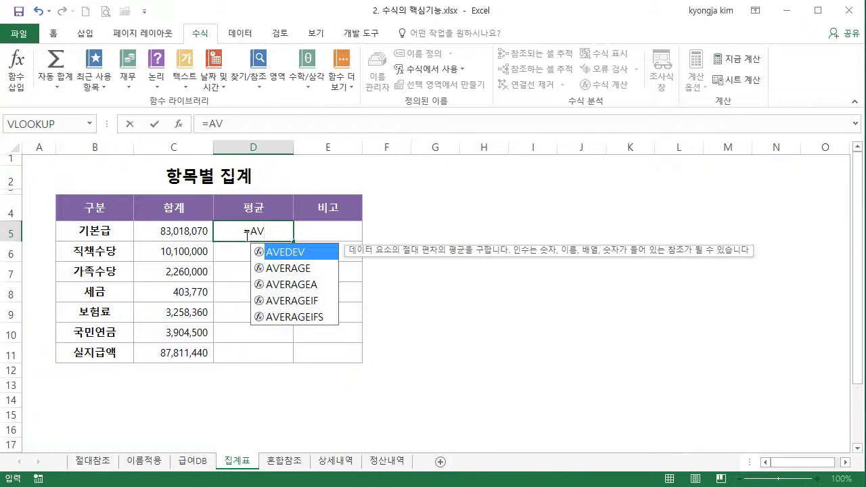
{"action": "key", "text": "Down"}
{"action": "key", "text": "Tab"}
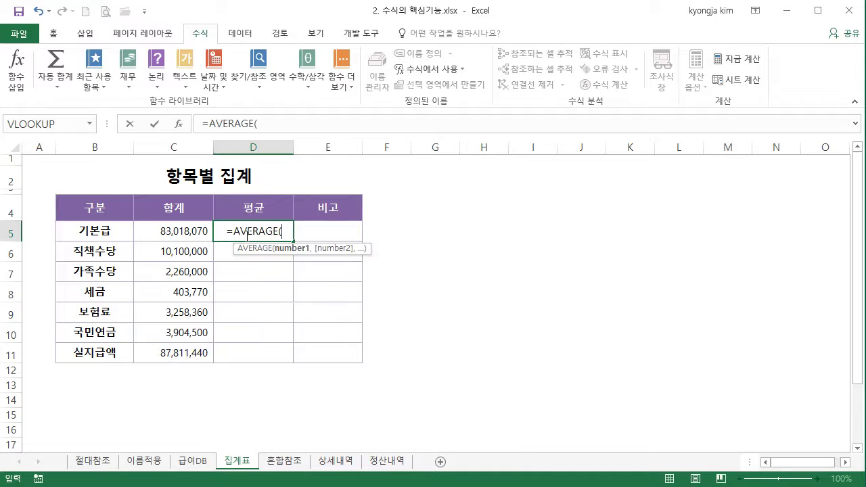
{"action": "type", "text": "IN"}
{"action": "key", "text": "Down"}
{"action": "key", "text": "Tab"}
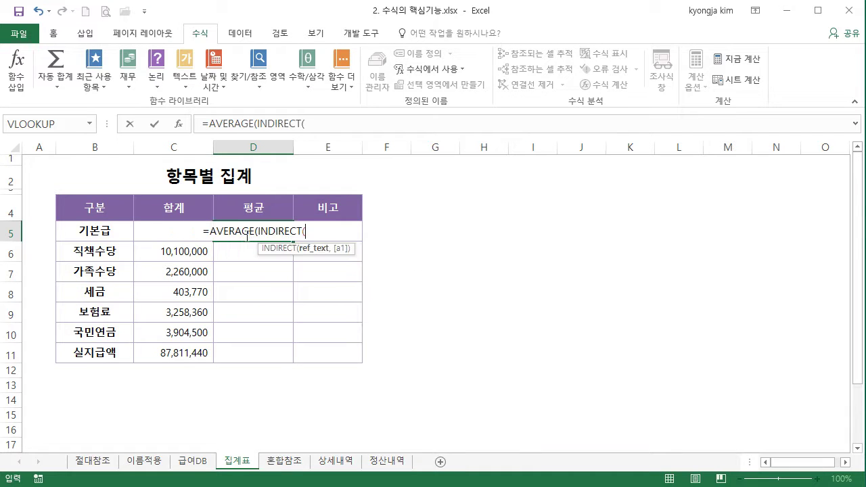
{"action": "left_click", "coordinate": [105, 233]}
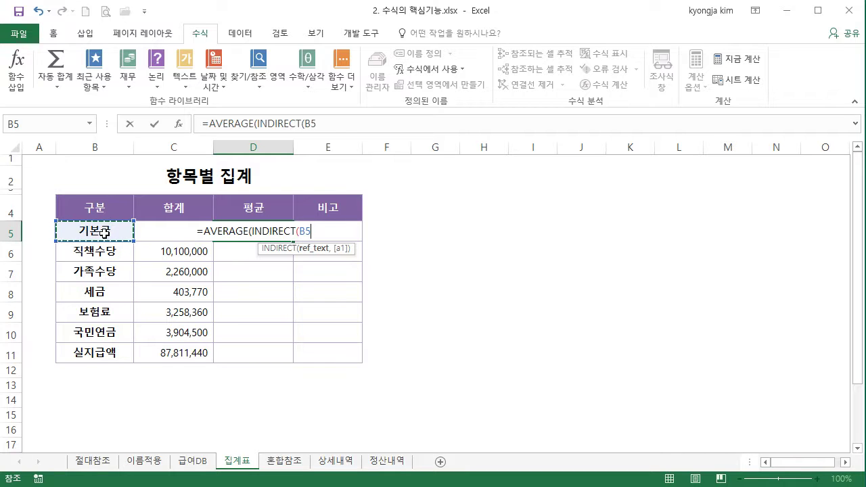
{"action": "type", "text": ")"}
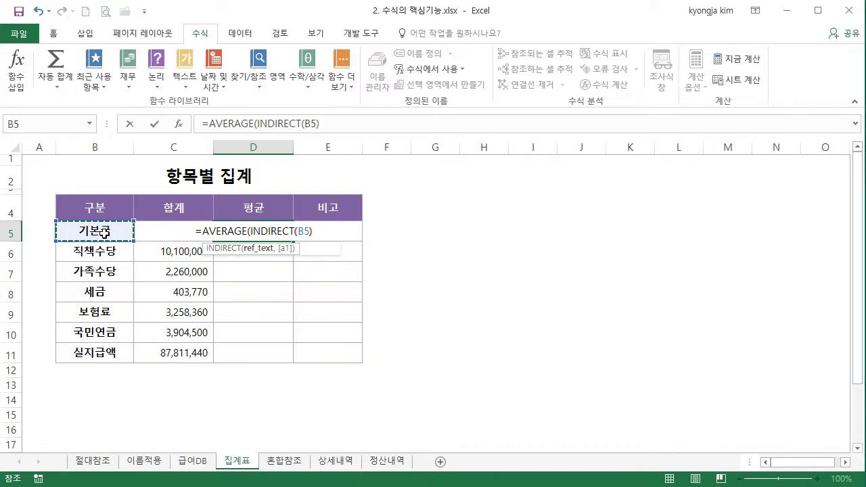
{"action": "type", "text": ")"}
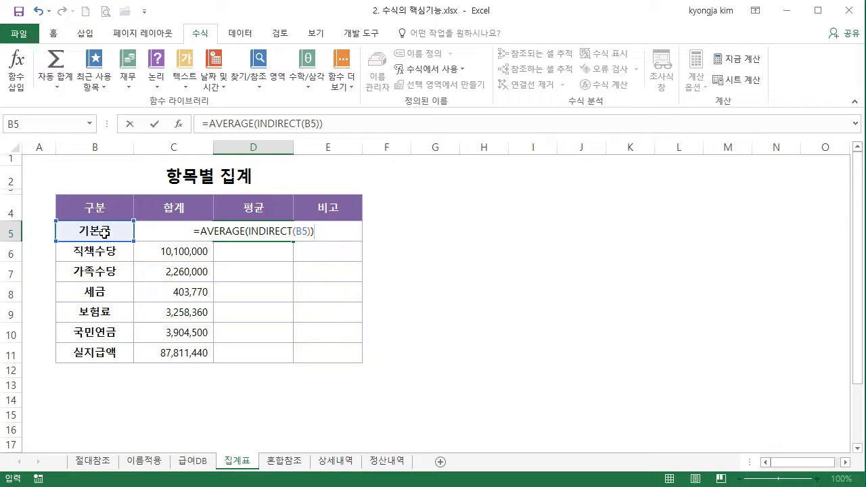
{"action": "key", "text": "Return"}
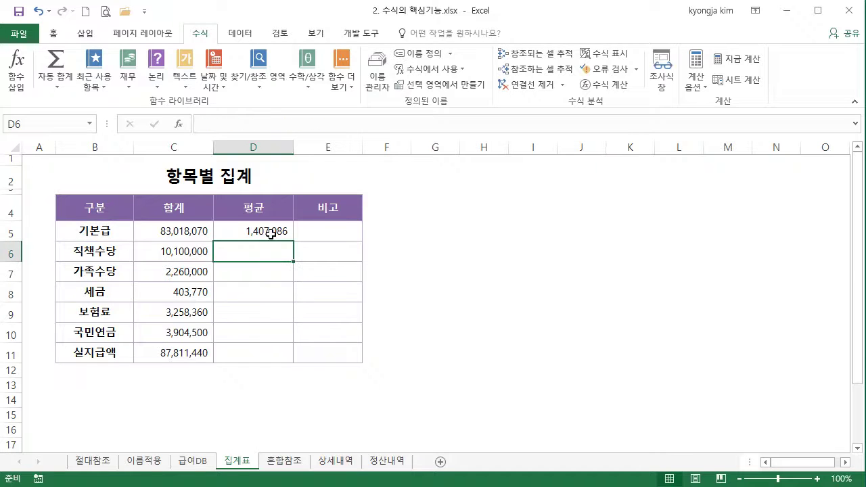
{"action": "left_click", "coordinate": [250, 231]}
{"action": "left_click_drag", "start_coordinate": [294, 242], "coordinate": [294, 359]}
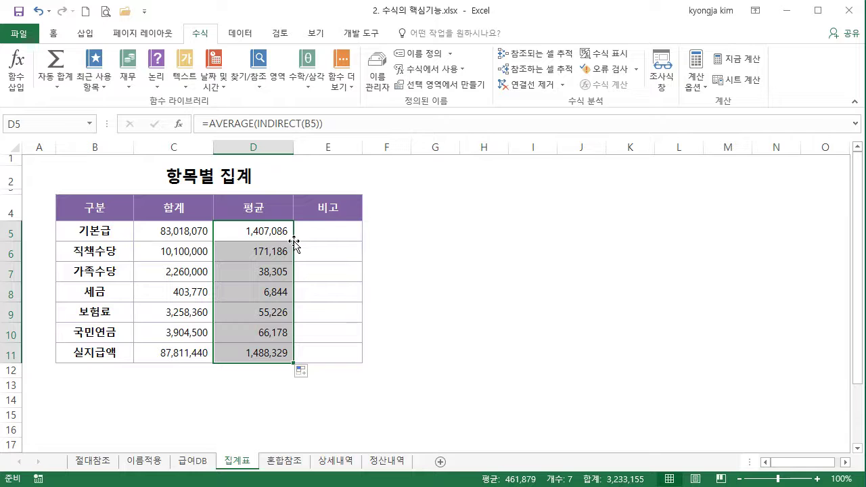
- Review the INDIRECT formula in cell C5, leaving it as it is
{"action": "left_click", "coordinate": [169, 235]}
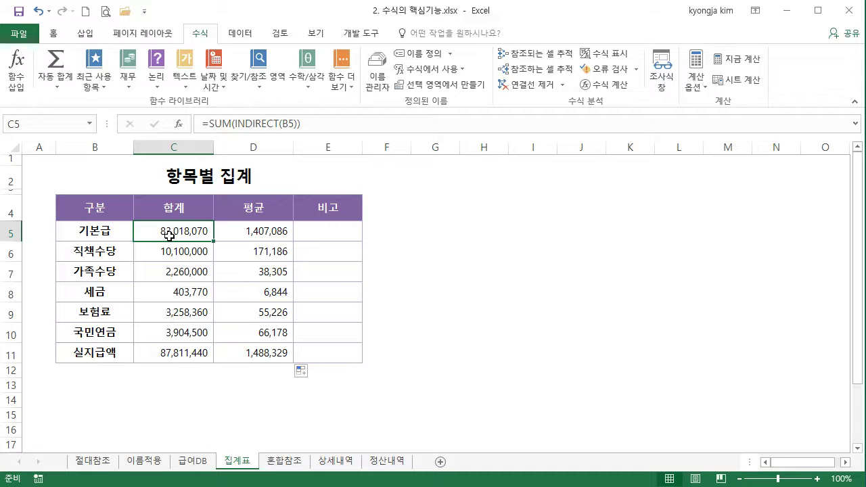
{"action": "double_click", "coordinate": [169, 235]}
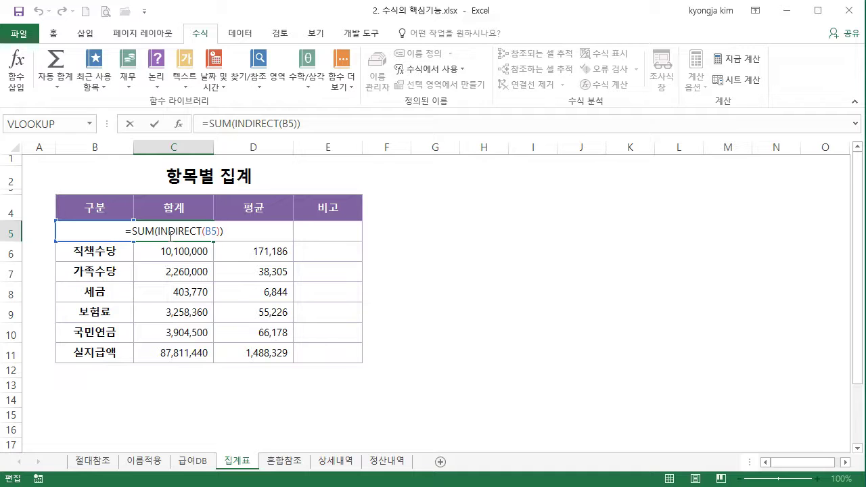
{"action": "key", "text": "ctrl+Return"}
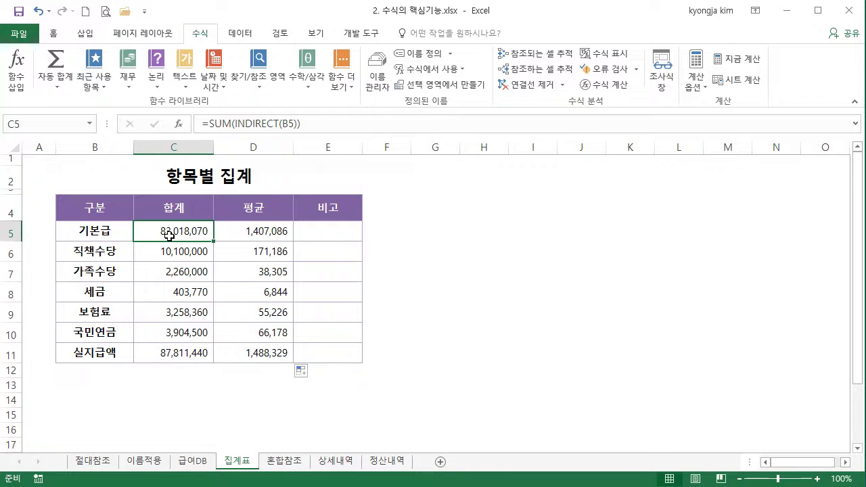